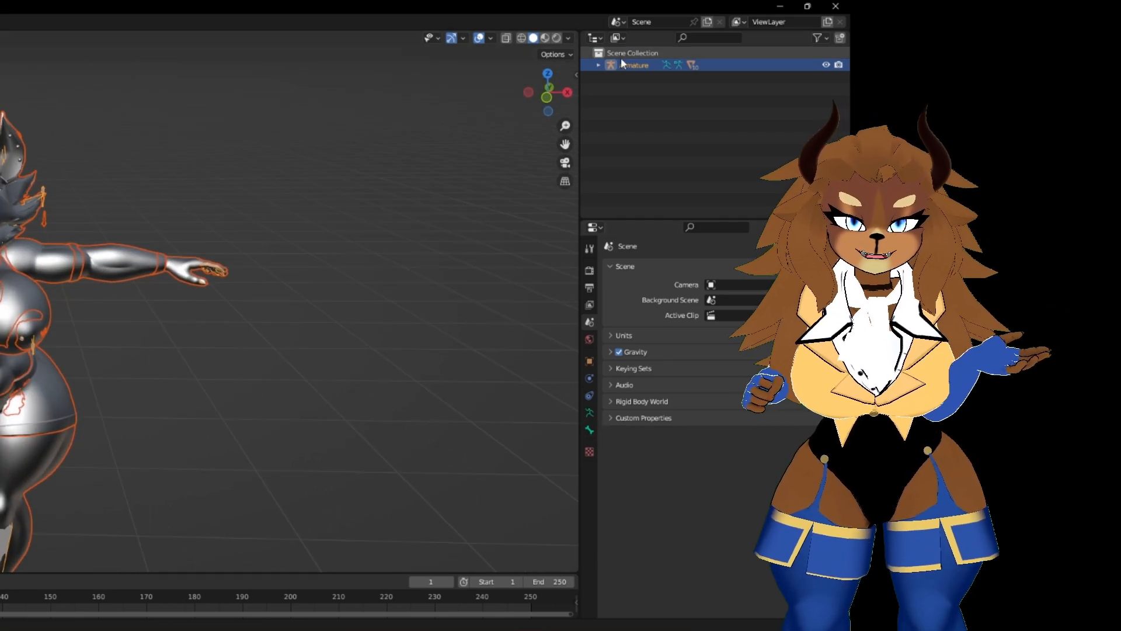
Select the Body mesh inside the Armature and show its shape keys.
{"action": "left_click", "coordinate": [599, 65]}
{"action": "left_click", "coordinate": [638, 102]}
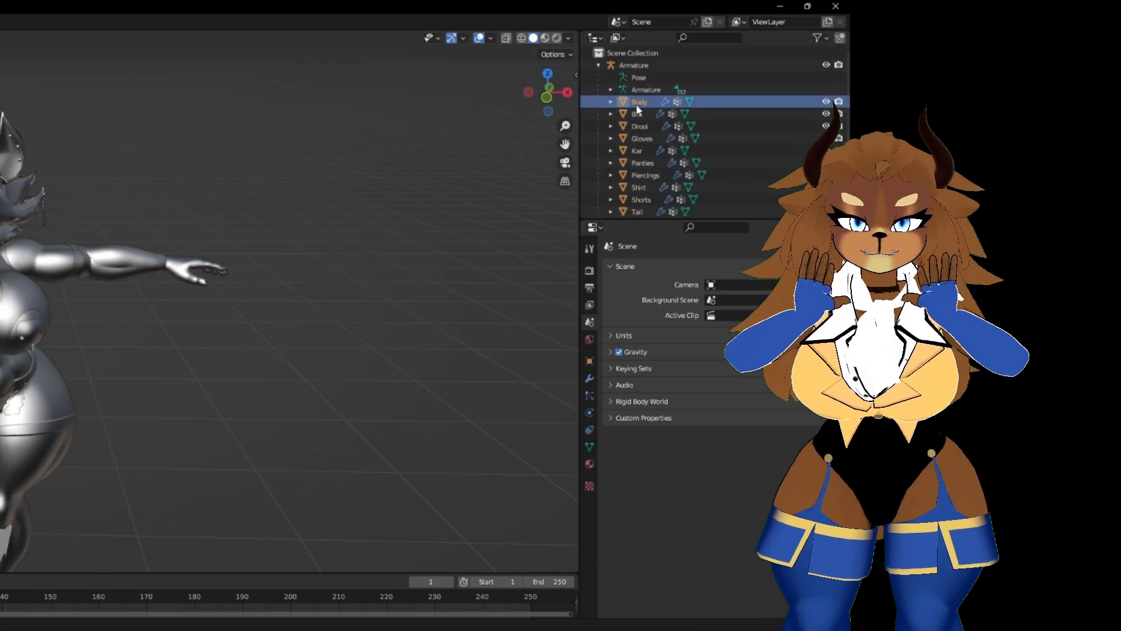
{"action": "left_click", "coordinate": [589, 449]}
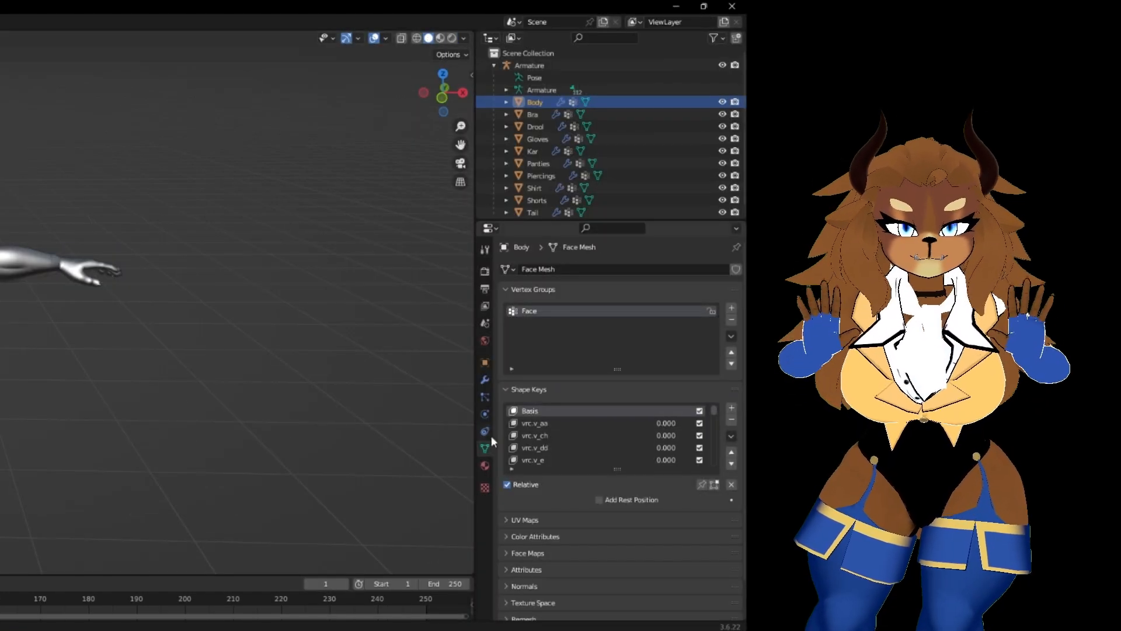
Create a shape key from the mix with vrc.v_aa at 1 and name it あ, copying the character from VRC MMD Visemes.txt.
{"action": "left_click", "coordinate": [245, 629]}
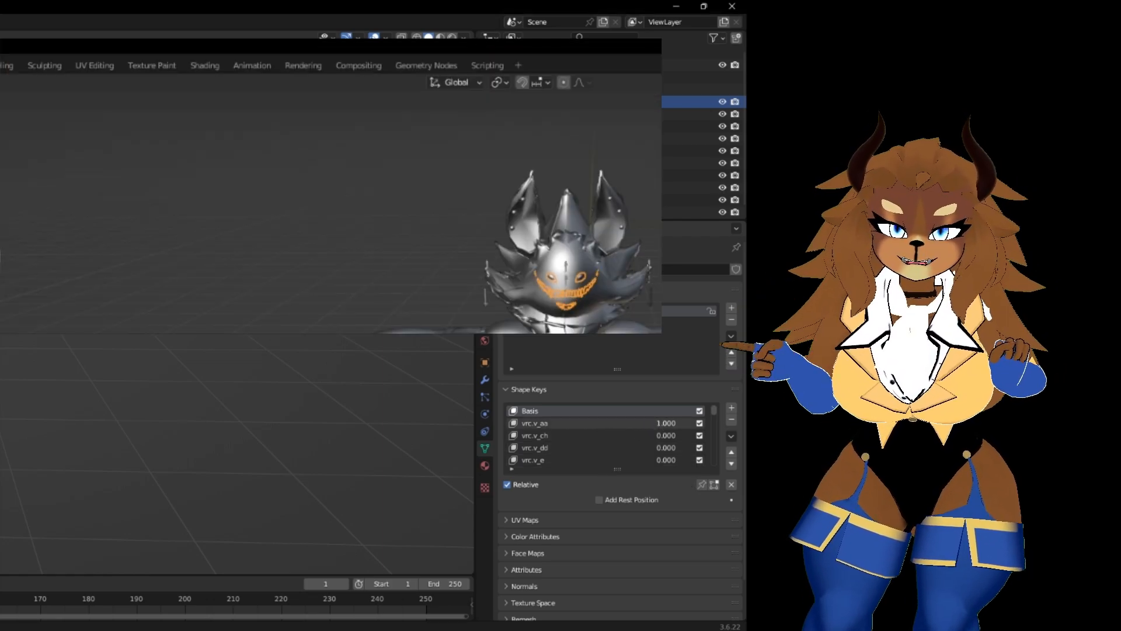
{"action": "left_click", "coordinate": [731, 436]}
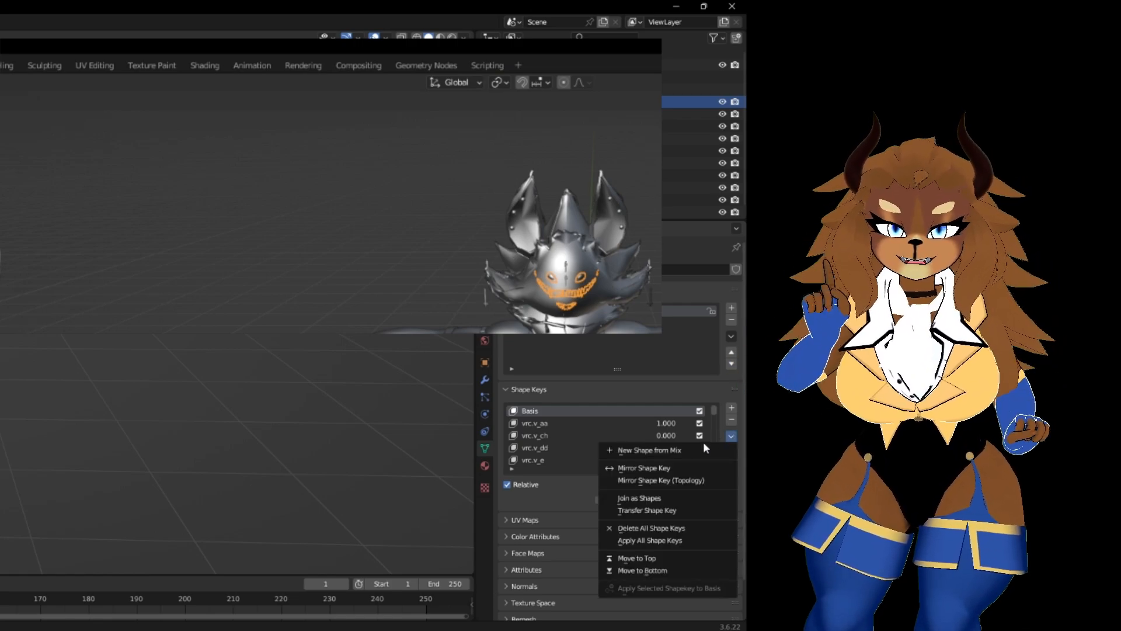
{"action": "left_click", "coordinate": [685, 447]}
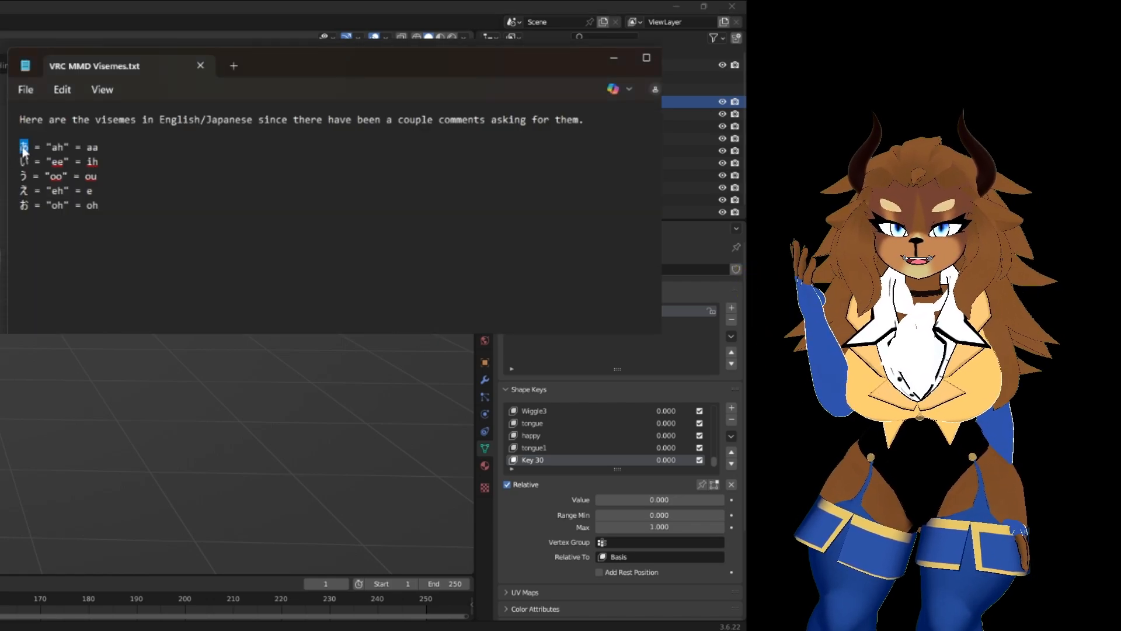
{"action": "right_click", "coordinate": [24, 151]}
{"action": "left_click", "coordinate": [76, 222]}
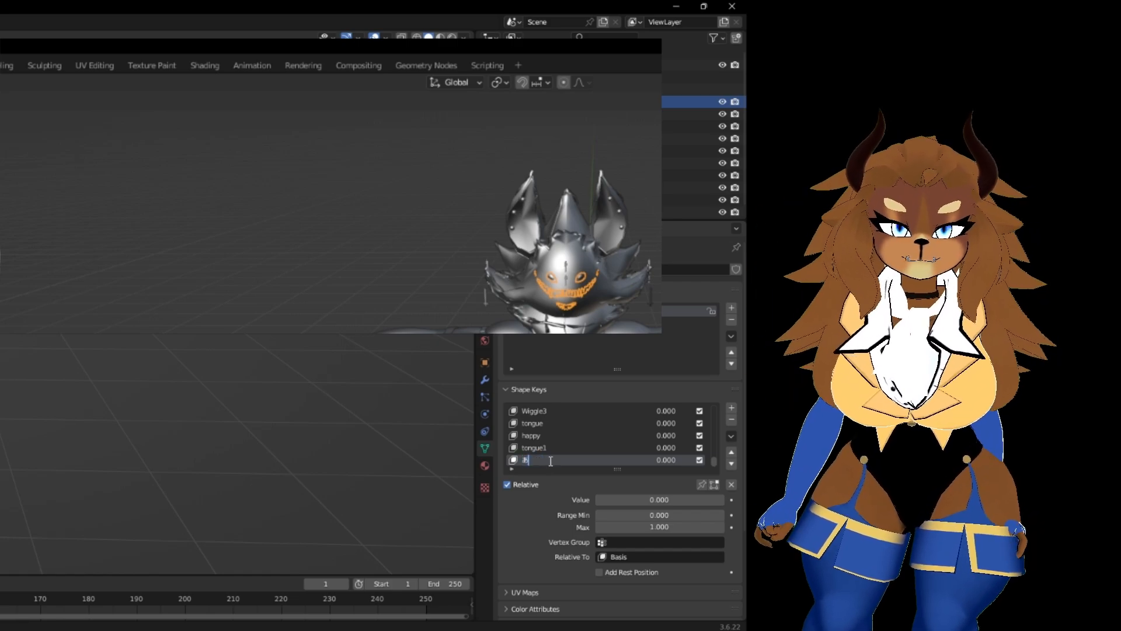
Reset the vrc.v_aa shape key to 0 and copy い from VRC MMD Visemes.txt.
{"action": "left_click_drag", "start_coordinate": [715, 463], "coordinate": [613, 423]}
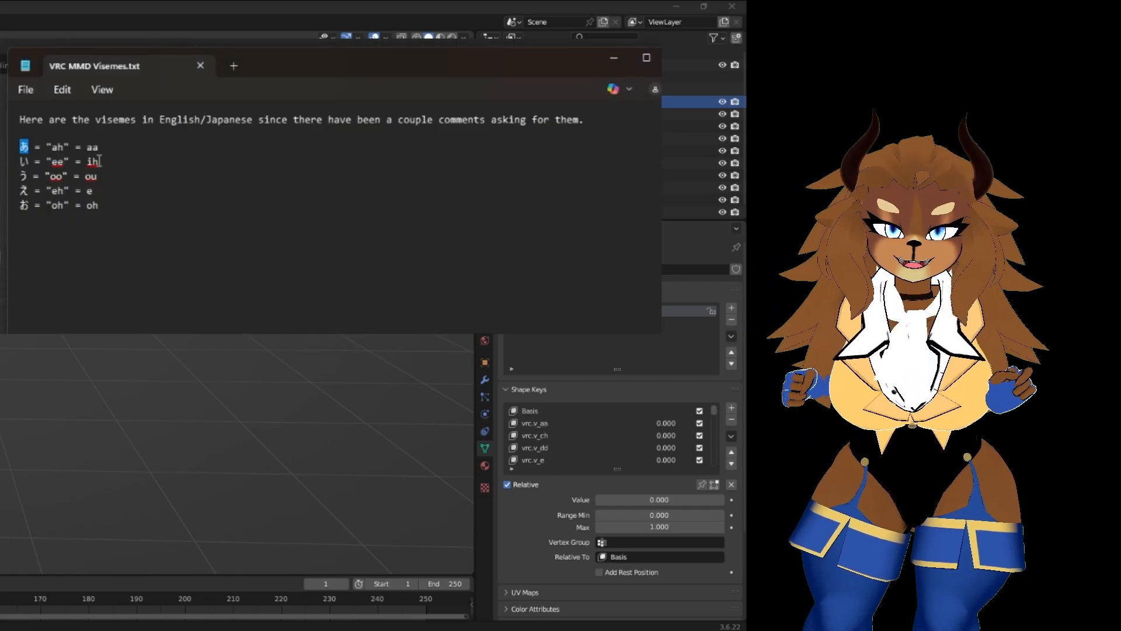
{"action": "left_click_drag", "start_coordinate": [29, 161], "coordinate": [20, 161]}
{"action": "right_click", "coordinate": [22, 162]}
{"action": "left_click", "coordinate": [88, 235]}
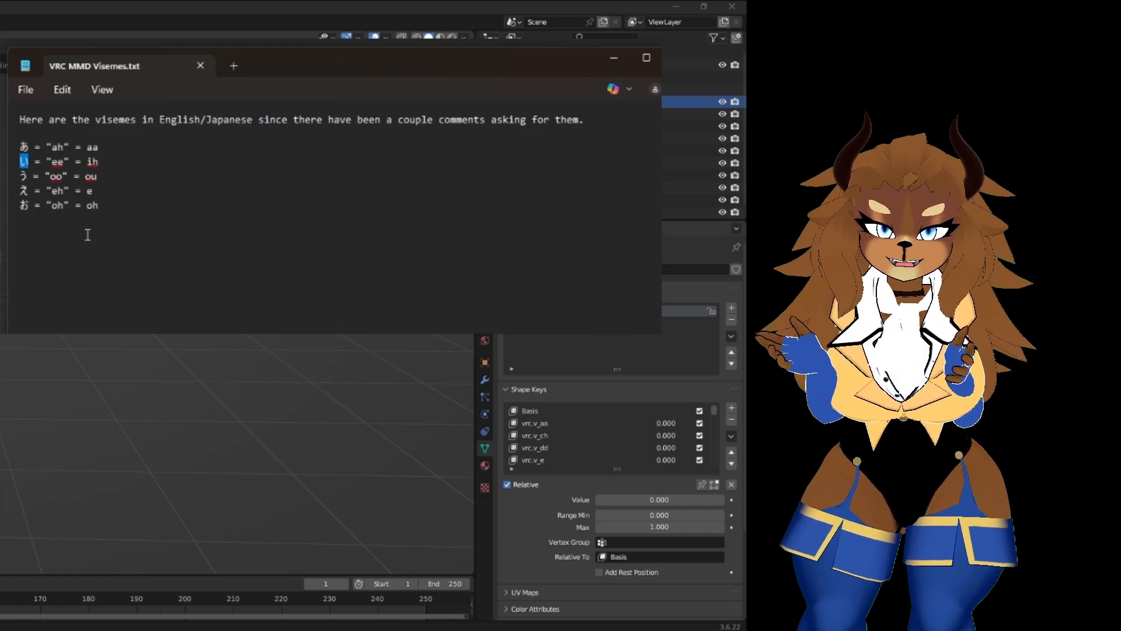
Set vrc.v_ih to 1 and create a shape key from the mix named い.
{"action": "left_click_drag", "start_coordinate": [713, 412], "coordinate": [717, 421]}
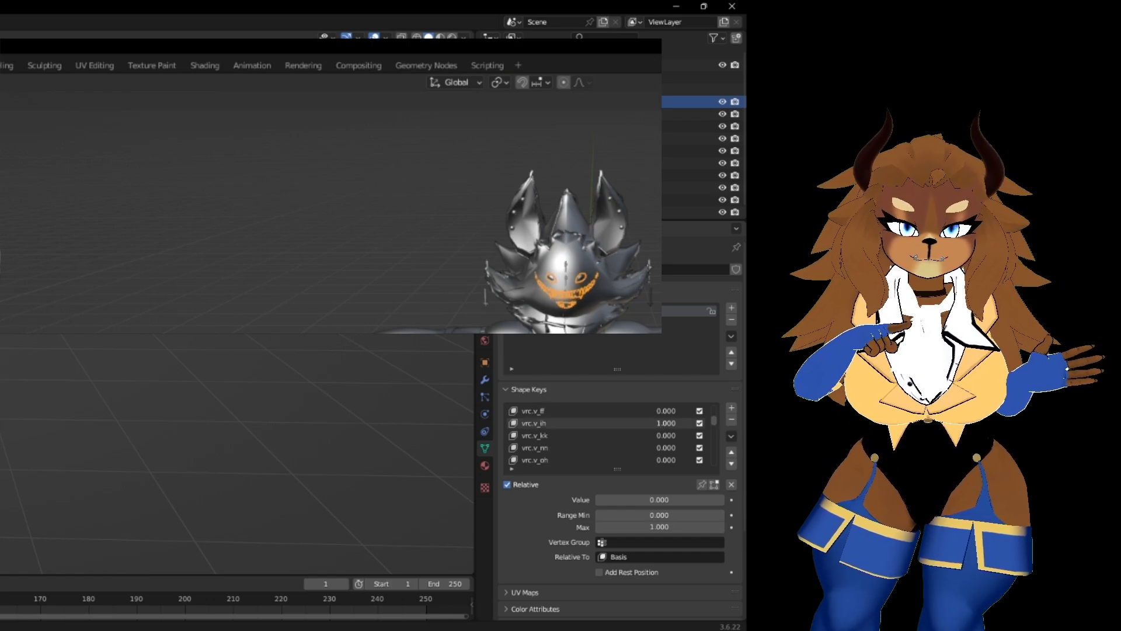
{"action": "left_click", "coordinate": [731, 436]}
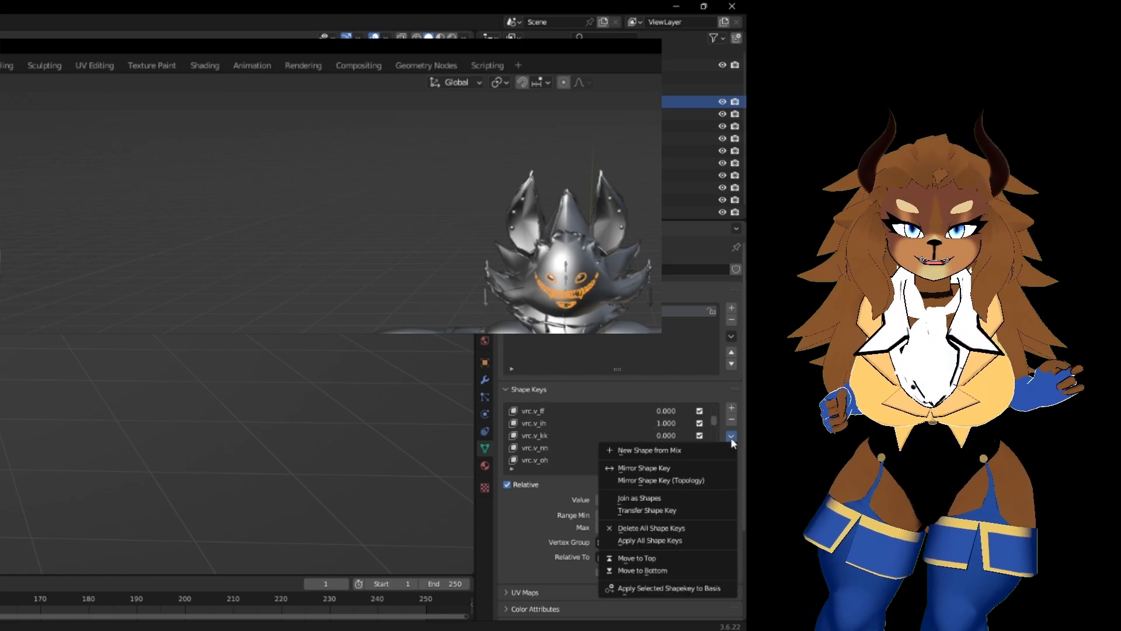
{"action": "left_click", "coordinate": [686, 450]}
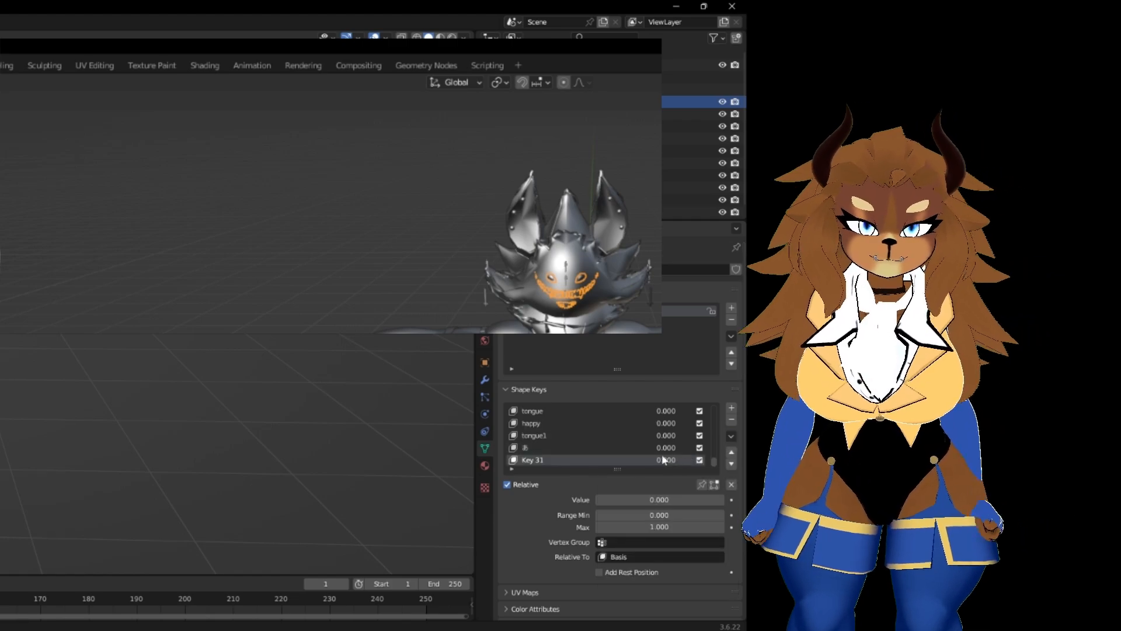
{"action": "double_click", "coordinate": [543, 459]}
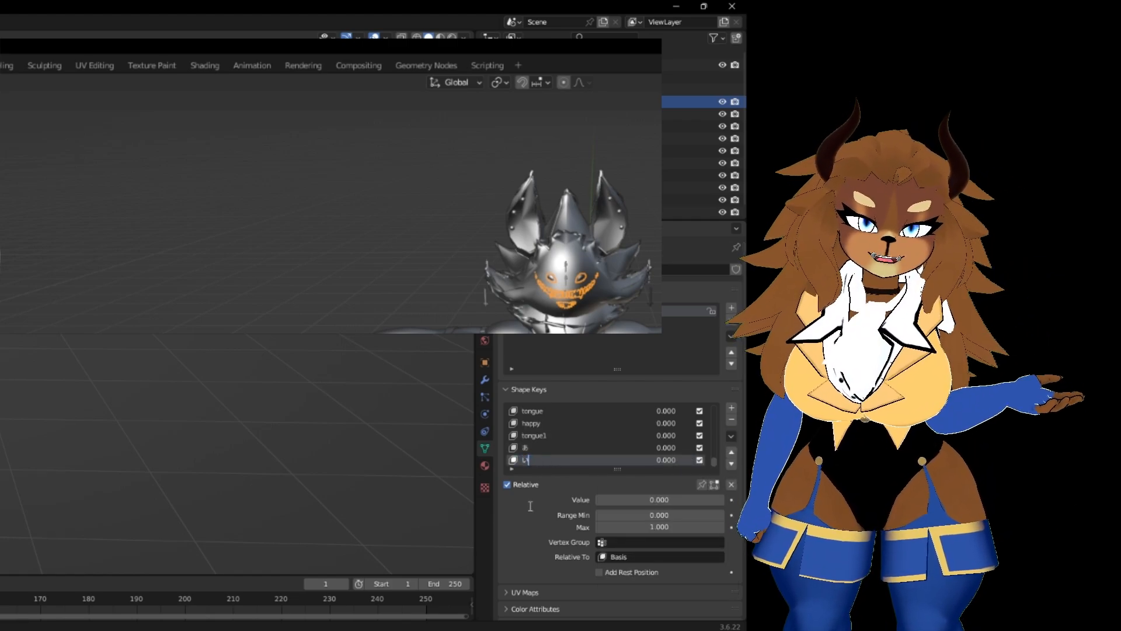
{"action": "type", "text": "U"}
Reset vrc.v_ih to 0 and create a shape key named う from the mix with vrc.v_ou at 1.
{"action": "left_click_drag", "start_coordinate": [715, 459], "coordinate": [716, 403]}
{"action": "scroll", "coordinate": [684, 450], "scroll_direction": "down", "scroll_amount": 3}
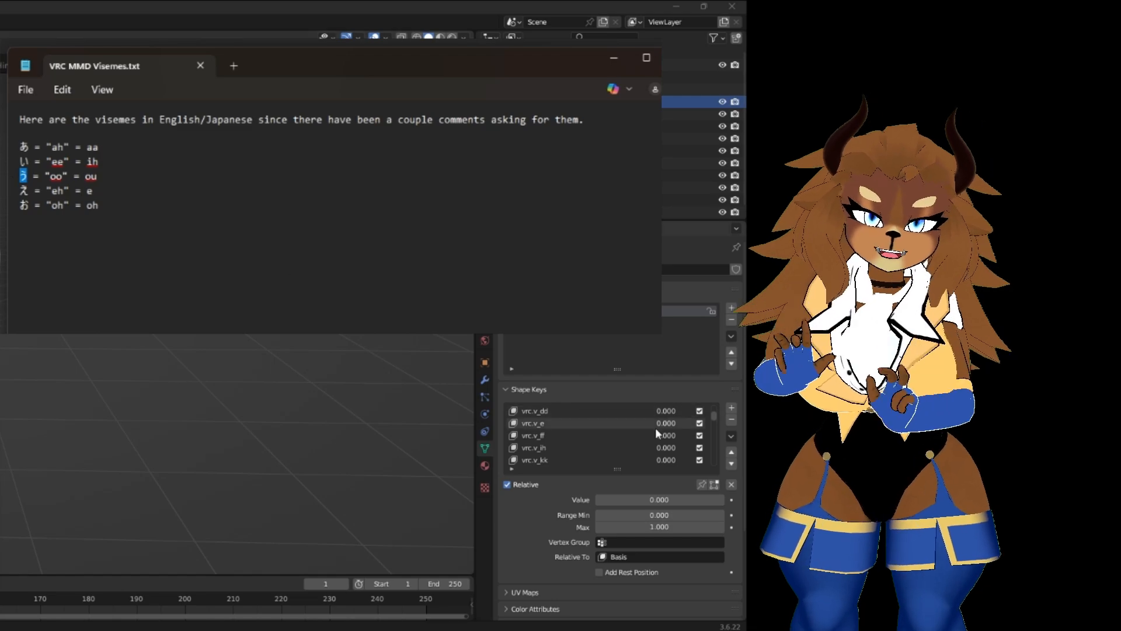
{"action": "left_click_drag", "start_coordinate": [713, 419], "coordinate": [713, 427]}
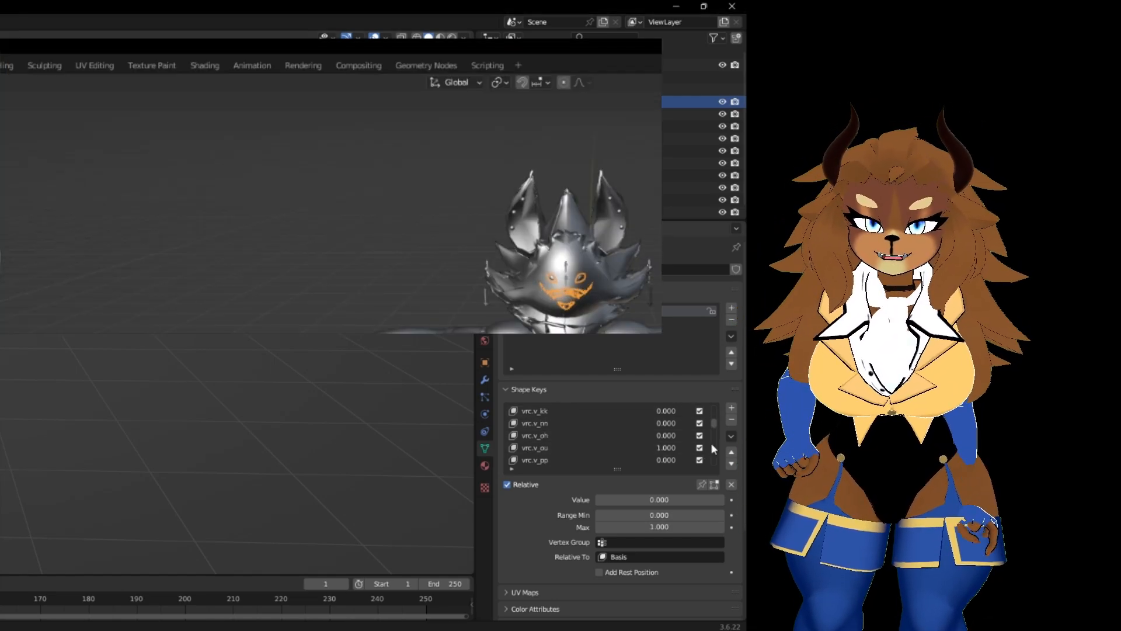
{"action": "left_click", "coordinate": [731, 435]}
{"action": "left_click", "coordinate": [705, 451]}
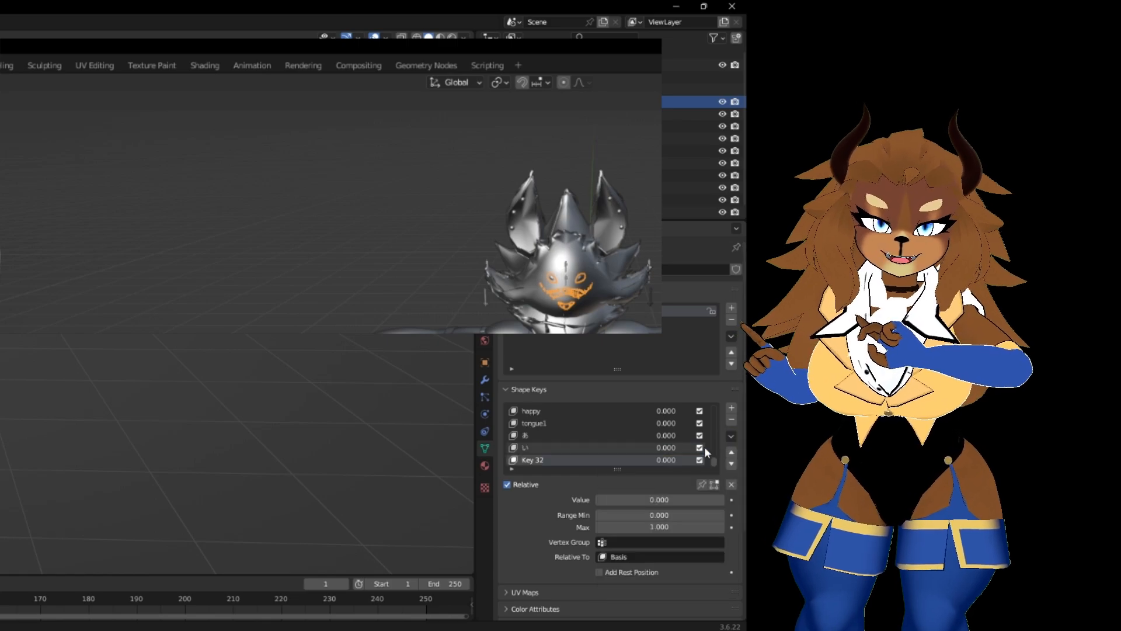
{"action": "double_click", "coordinate": [545, 462]}
{"action": "type", "text": "う"}
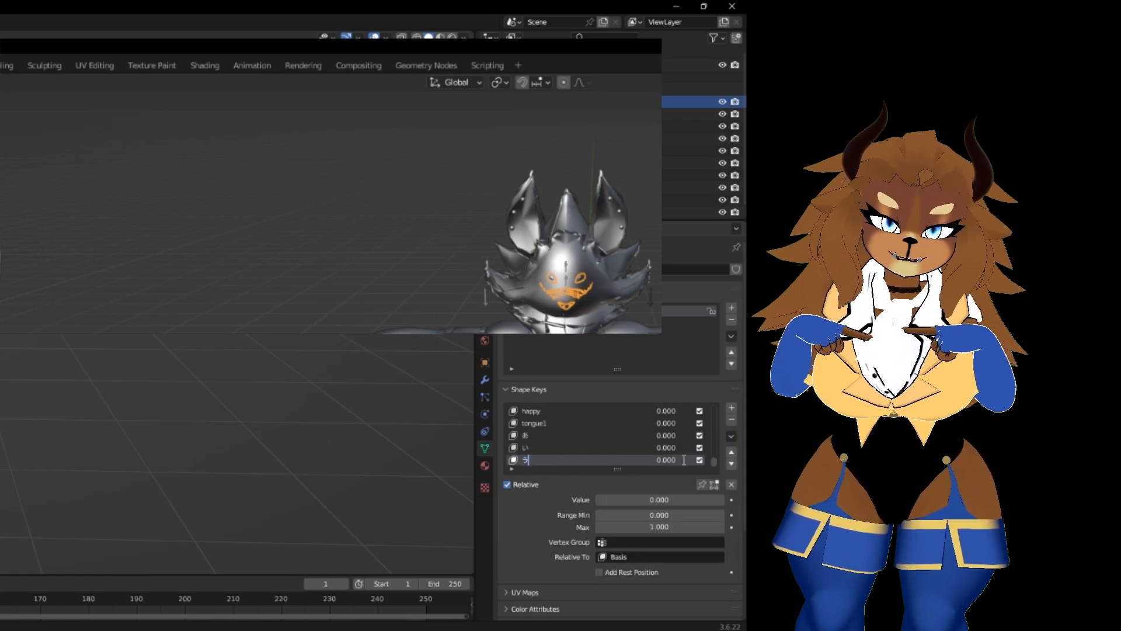
Reset the vrc.v_ou shape key to 0 and copy え from VRC MMD Visemes.txt.
{"action": "left_click_drag", "start_coordinate": [713, 461], "coordinate": [712, 421]}
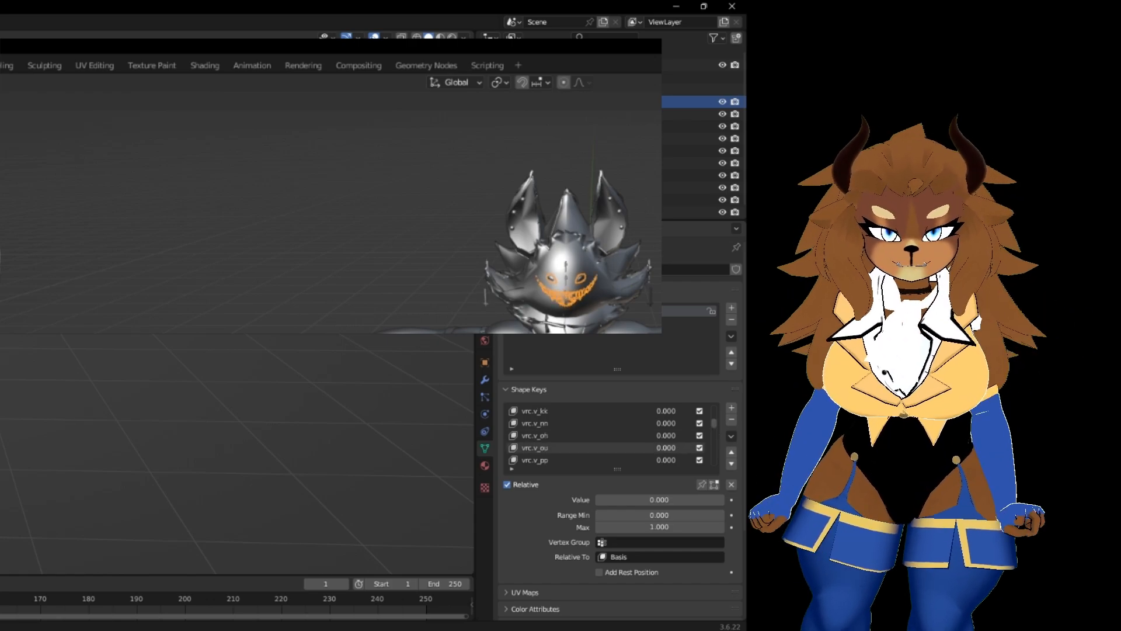
{"action": "mouse_move", "coordinate": [111, 628]}
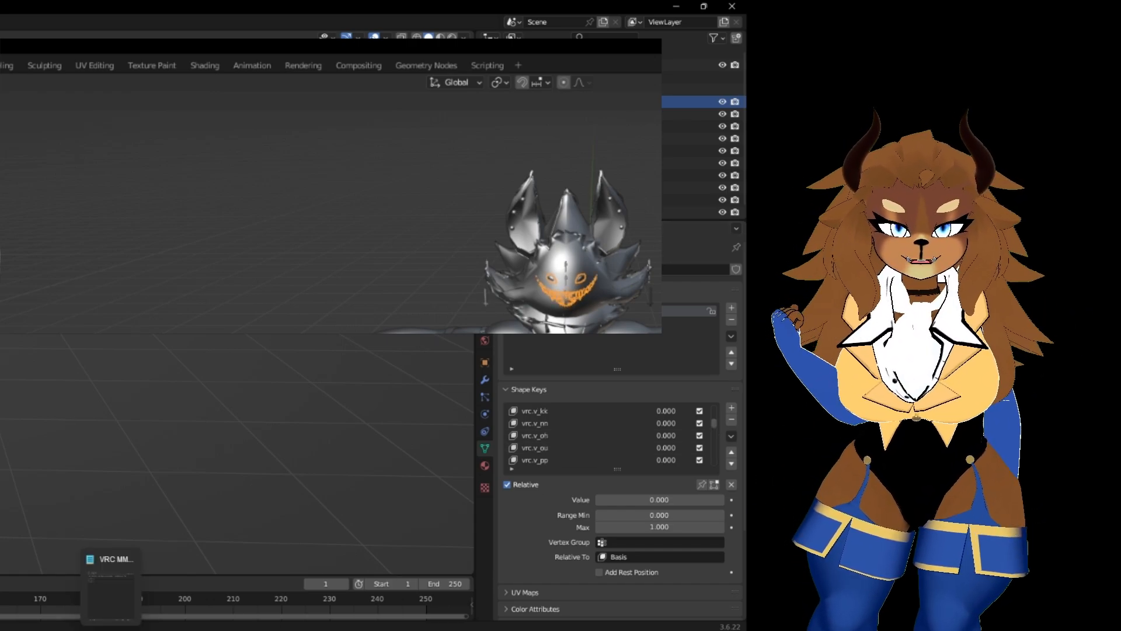
{"action": "left_click", "coordinate": [111, 590]}
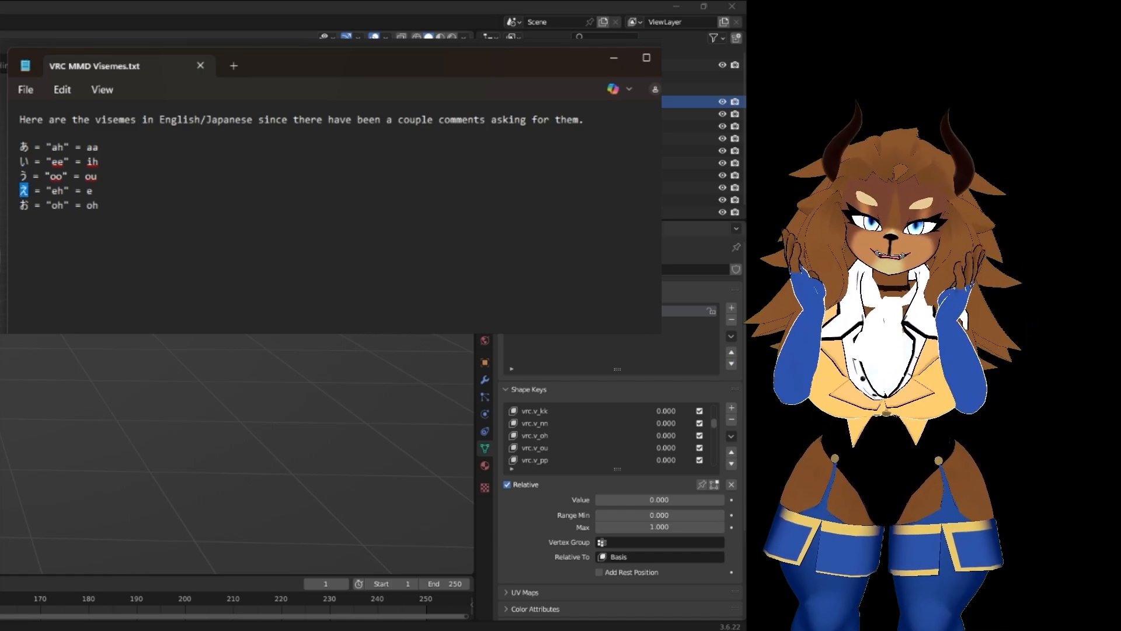
Set vrc.v_e to 1 and create a shape key from the mix named え.
{"action": "left_click_drag", "start_coordinate": [713, 425], "coordinate": [714, 411]}
{"action": "left_click", "coordinate": [661, 435]}
{"action": "type", "text": "1"}
{"action": "key", "text": "Return"}
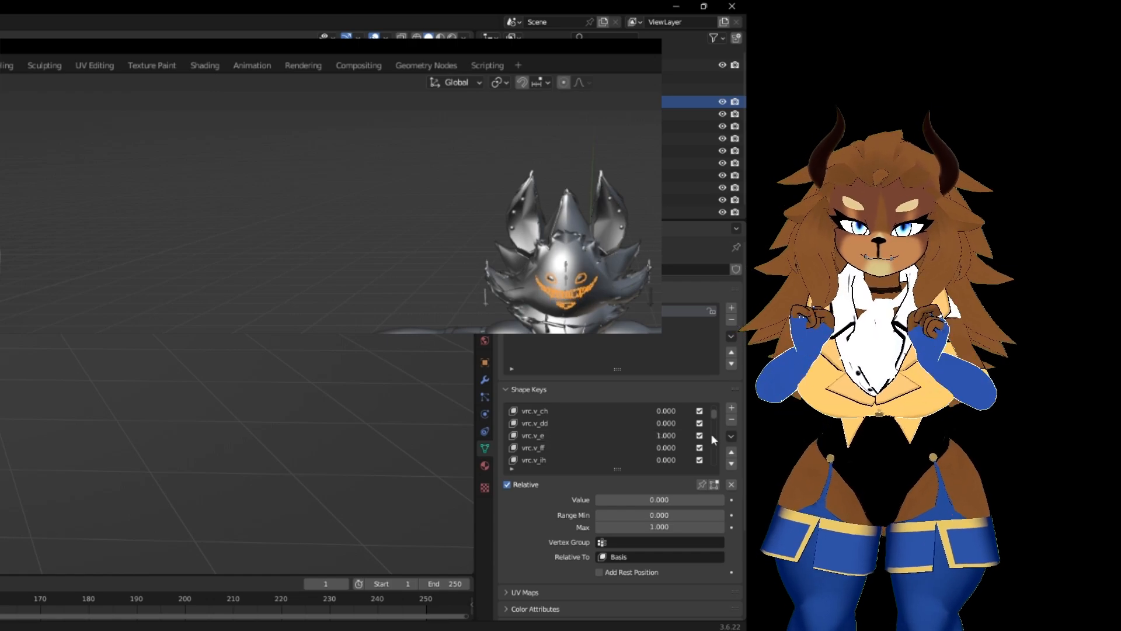
{"action": "left_click", "coordinate": [732, 437]}
{"action": "left_click", "coordinate": [649, 450]}
{"action": "double_click", "coordinate": [559, 460]}
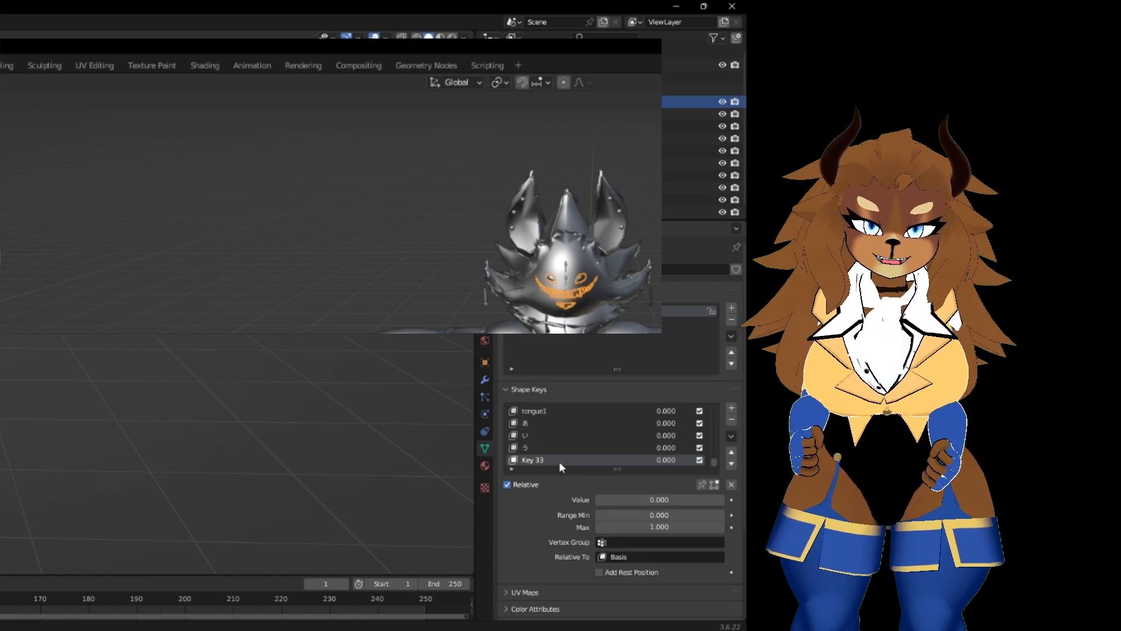
{"action": "type", "text": "え"}
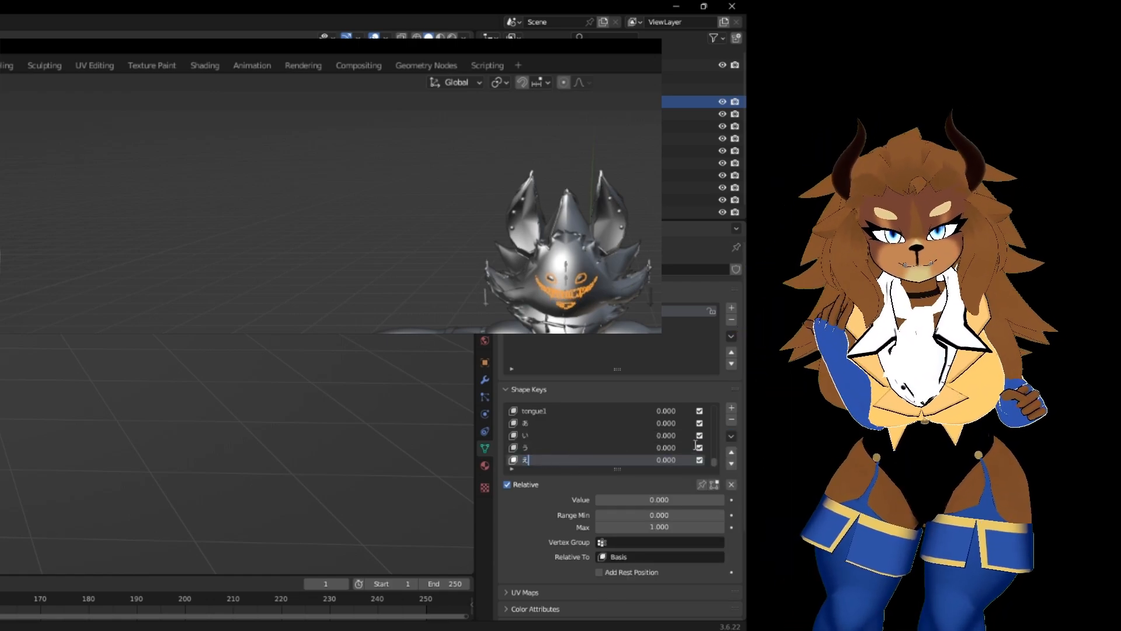
Reset the vrc.v_e shape key to 0.
{"action": "left_click", "coordinate": [715, 462]}
{"action": "left_click_drag", "start_coordinate": [714, 461], "coordinate": [714, 414]}
{"action": "scroll", "coordinate": [682, 444], "scroll_direction": "up", "scroll_amount": 1}
{"action": "left_click_drag", "start_coordinate": [672, 447], "coordinate": [643, 447]}
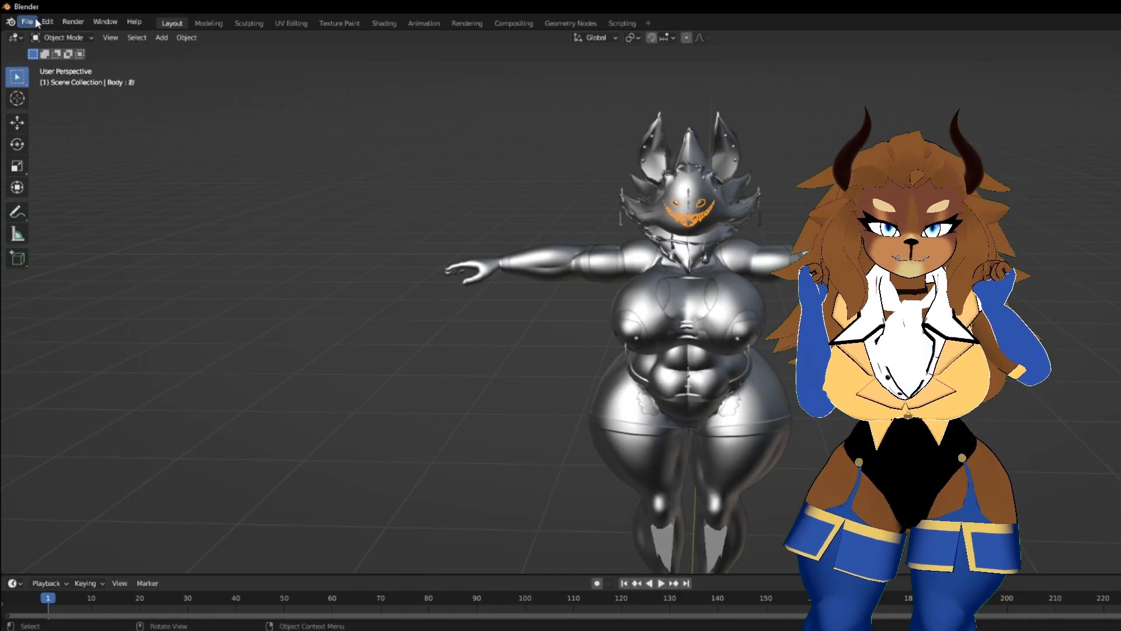
Start an FBX export of the avatar and turn off Bake Animation.
{"action": "left_click", "coordinate": [29, 22]}
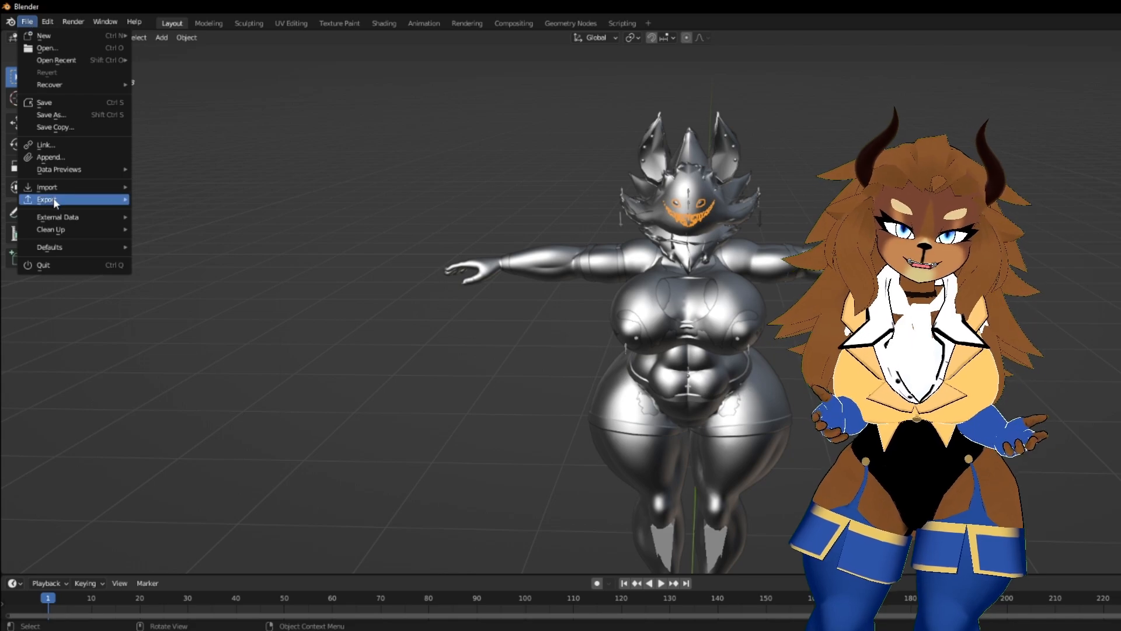
{"action": "mouse_move", "coordinate": [58, 203]}
{"action": "left_click", "coordinate": [167, 321]}
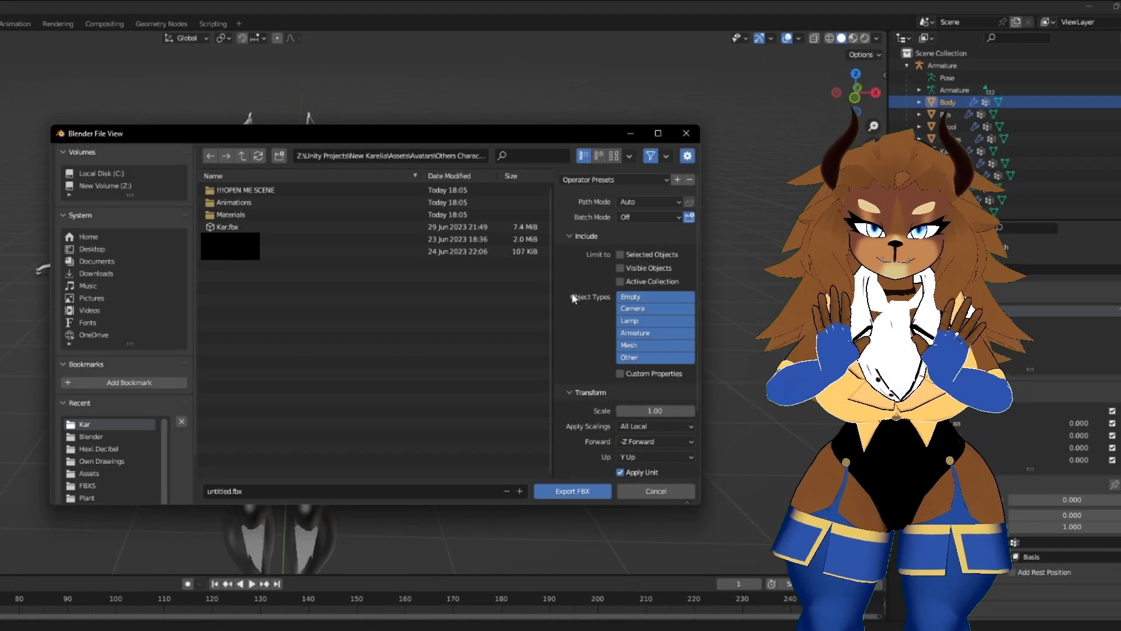
{"action": "scroll", "coordinate": [562, 328], "scroll_direction": "down", "scroll_amount": 4}
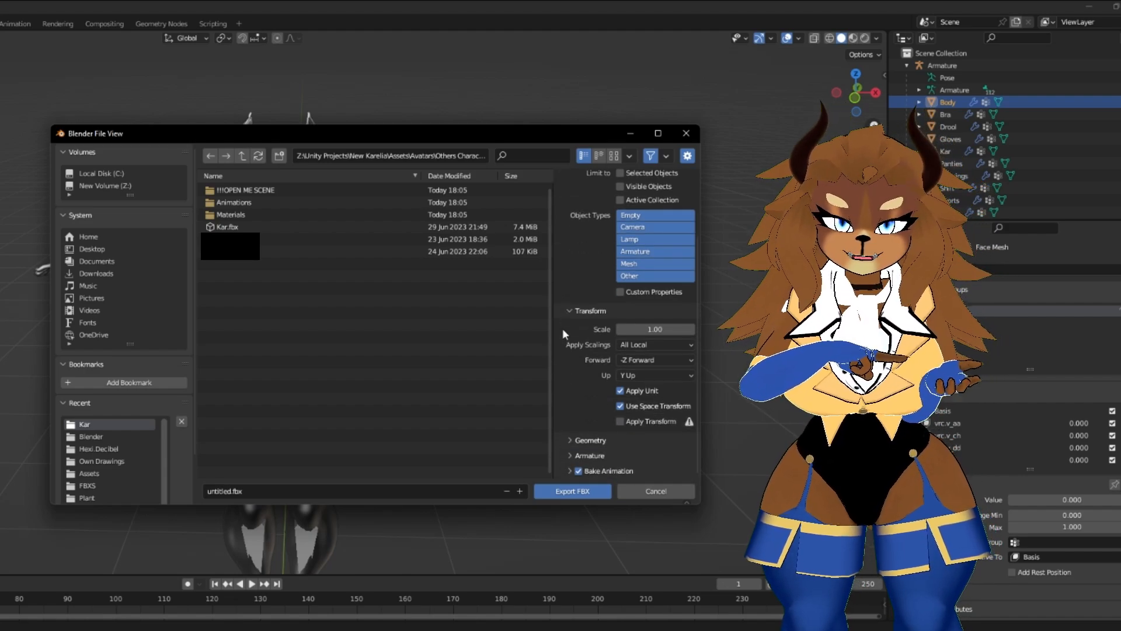
{"action": "left_click", "coordinate": [577, 471]}
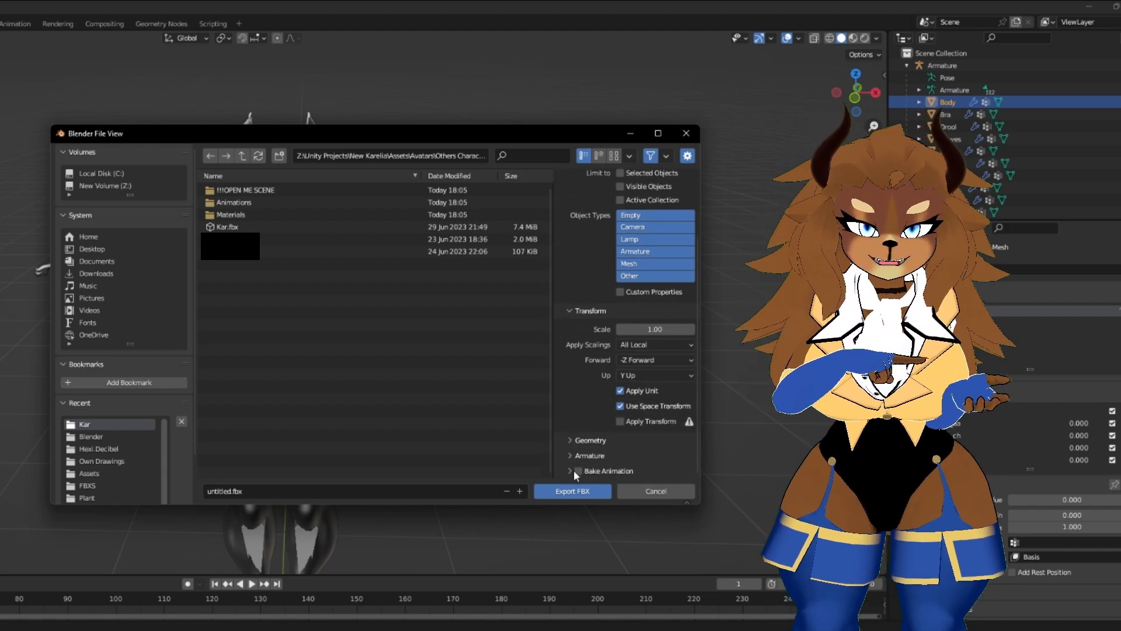
Turn off Add Leaf Bones and Apply Modifiers in the FBX export's Armature and Geometry settings.
{"action": "left_click", "coordinate": [570, 440]}
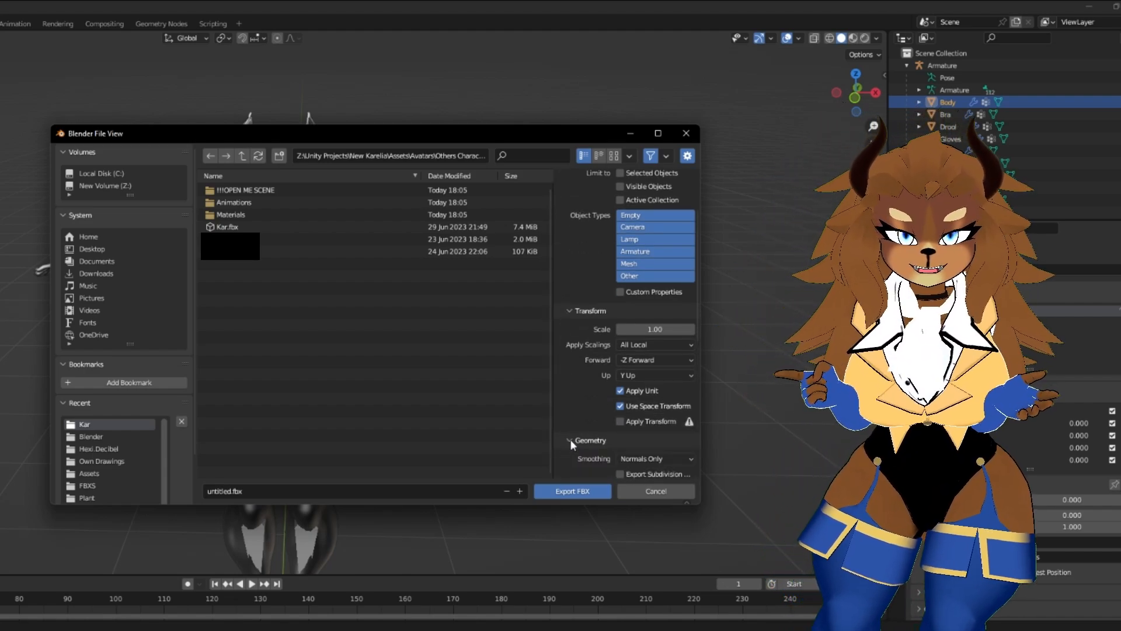
{"action": "scroll", "coordinate": [579, 396], "scroll_direction": "down", "scroll_amount": 15}
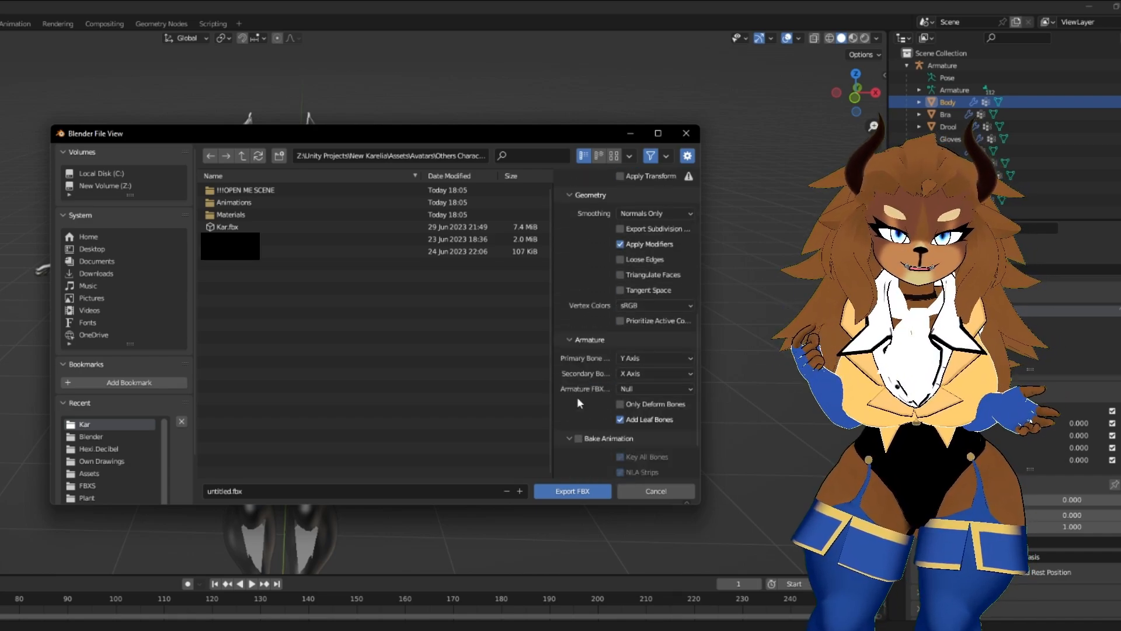
{"action": "left_click", "coordinate": [620, 354]}
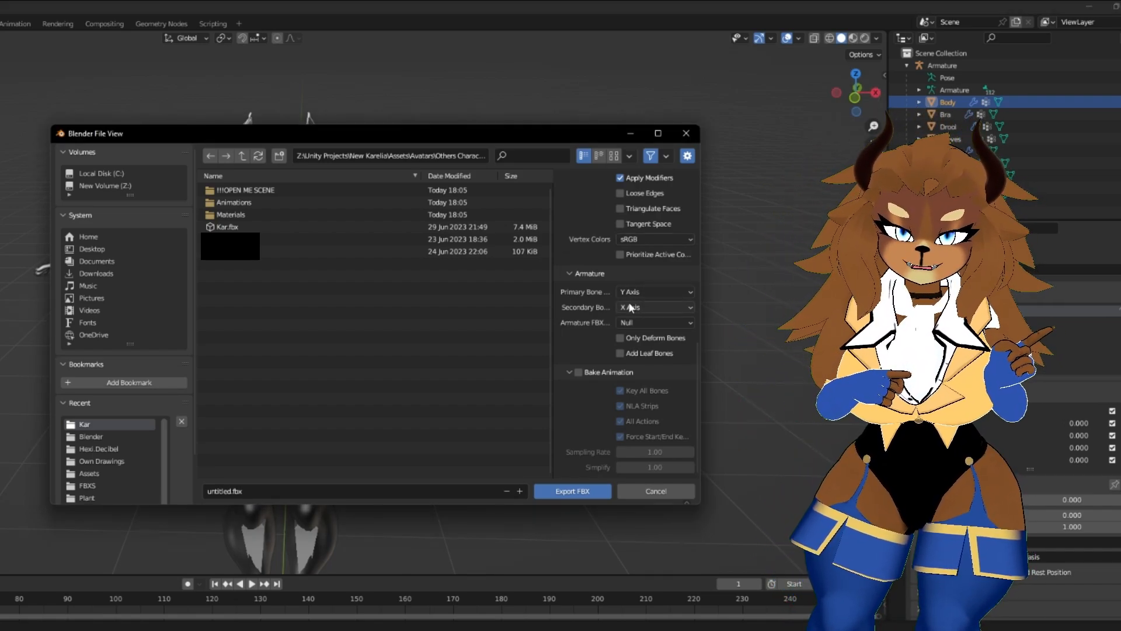
{"action": "scroll", "coordinate": [565, 368], "scroll_direction": "up", "scroll_amount": 4}
{"action": "left_click", "coordinate": [618, 275]}
Turn off Use Space Transform and Apply Unit in the FBX export's Transform settings.
{"action": "scroll", "coordinate": [588, 316], "scroll_direction": "up", "scroll_amount": 4}
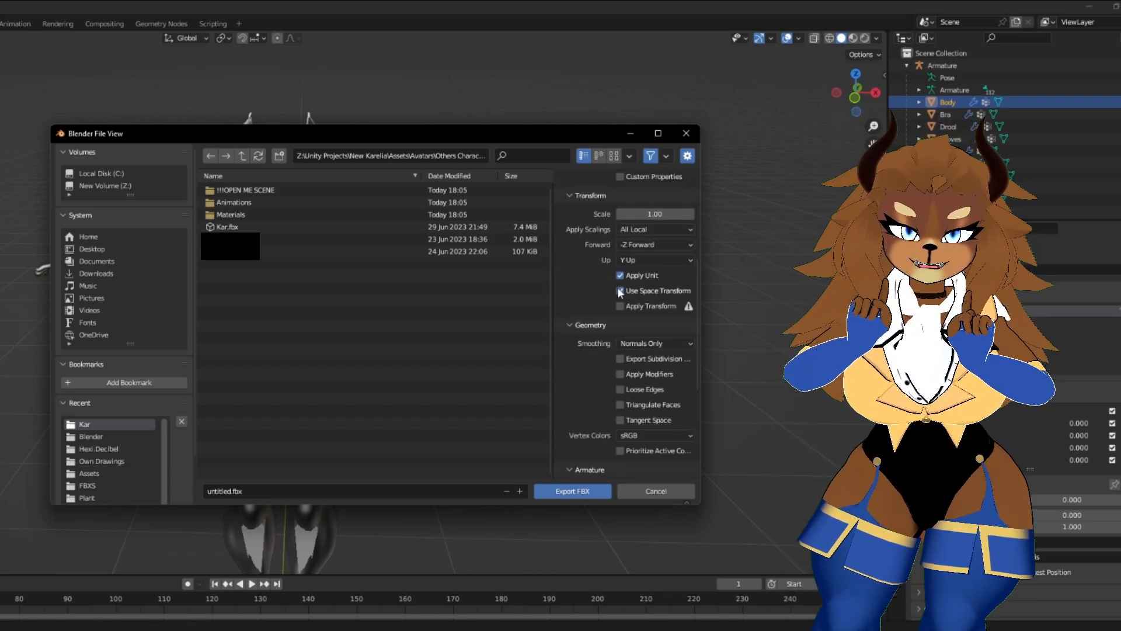
{"action": "left_click", "coordinate": [621, 290]}
{"action": "left_click", "coordinate": [622, 275]}
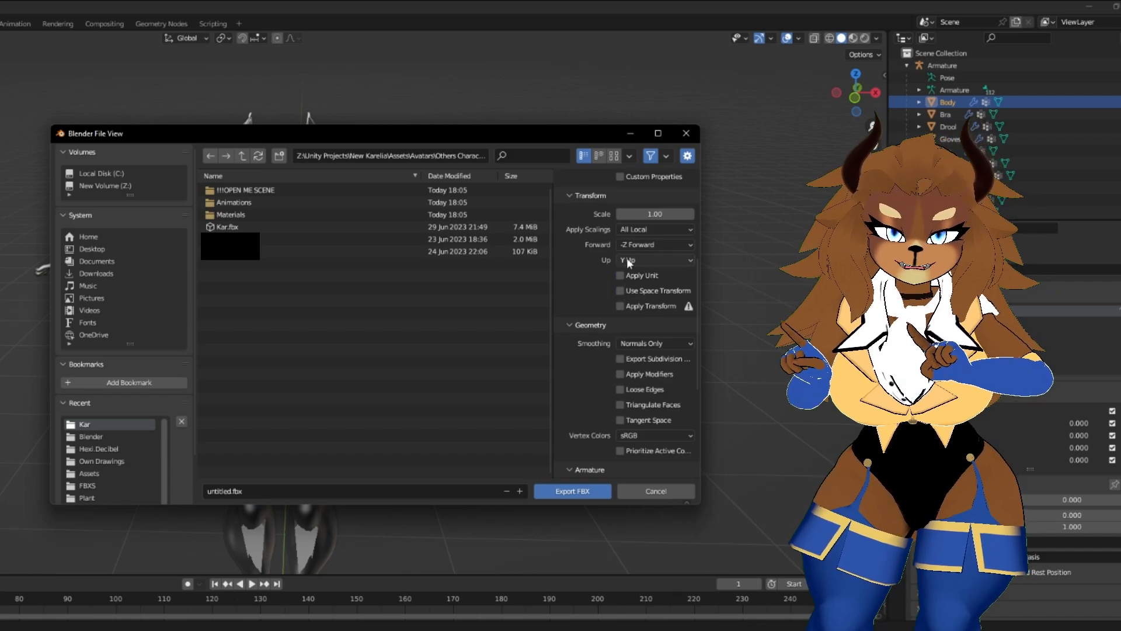
Set the FBX export's Apply Scalings to FBX All and its forward axis to Y Forward.
{"action": "scroll", "coordinate": [674, 295], "scroll_direction": "up", "scroll_amount": 4}
{"action": "left_click", "coordinate": [645, 328]}
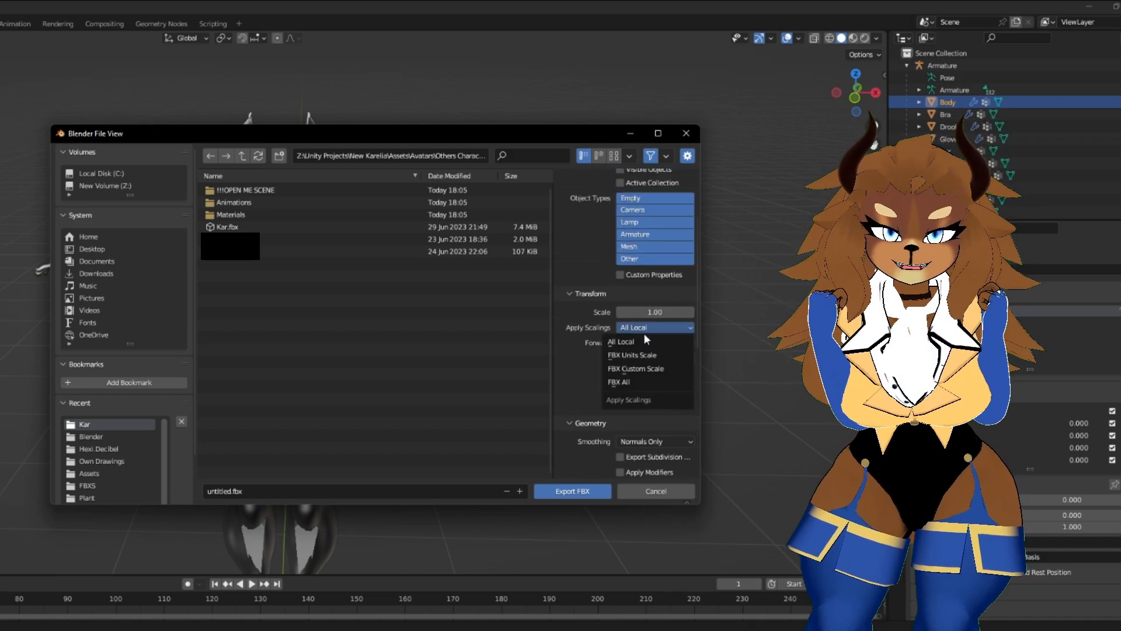
{"action": "left_click", "coordinate": [636, 383]}
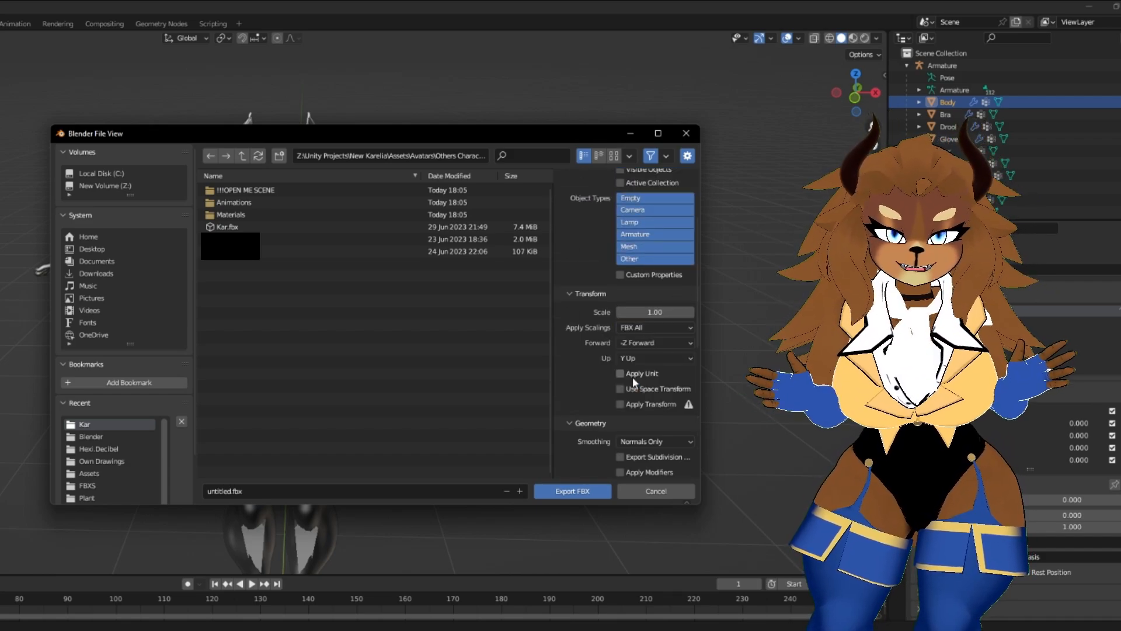
{"action": "left_click", "coordinate": [643, 345]}
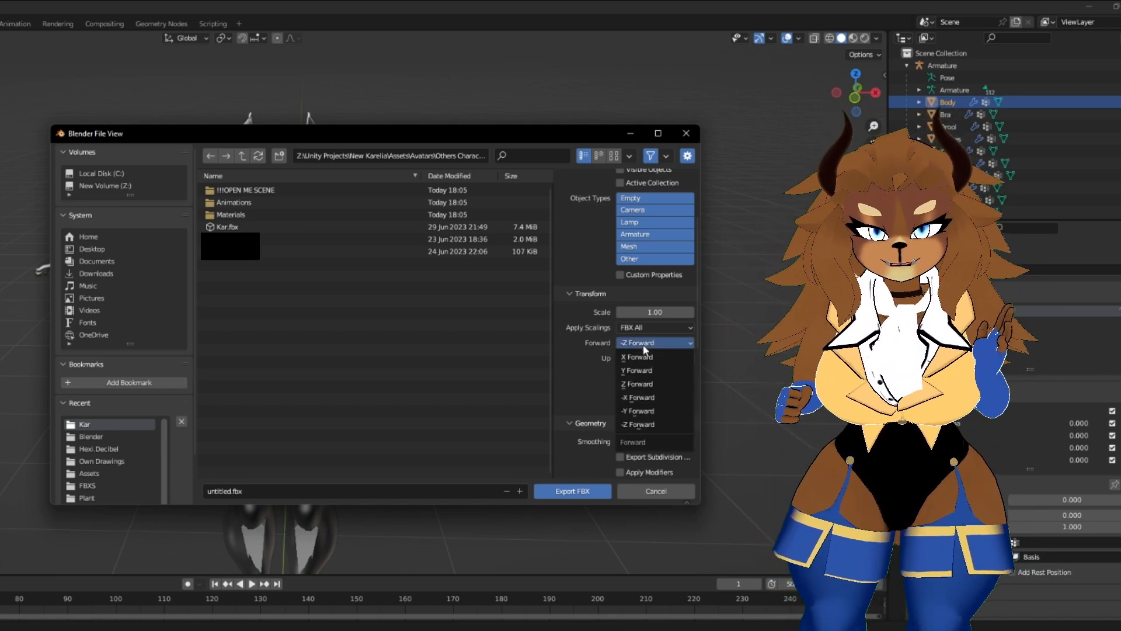
{"action": "left_click", "coordinate": [642, 369]}
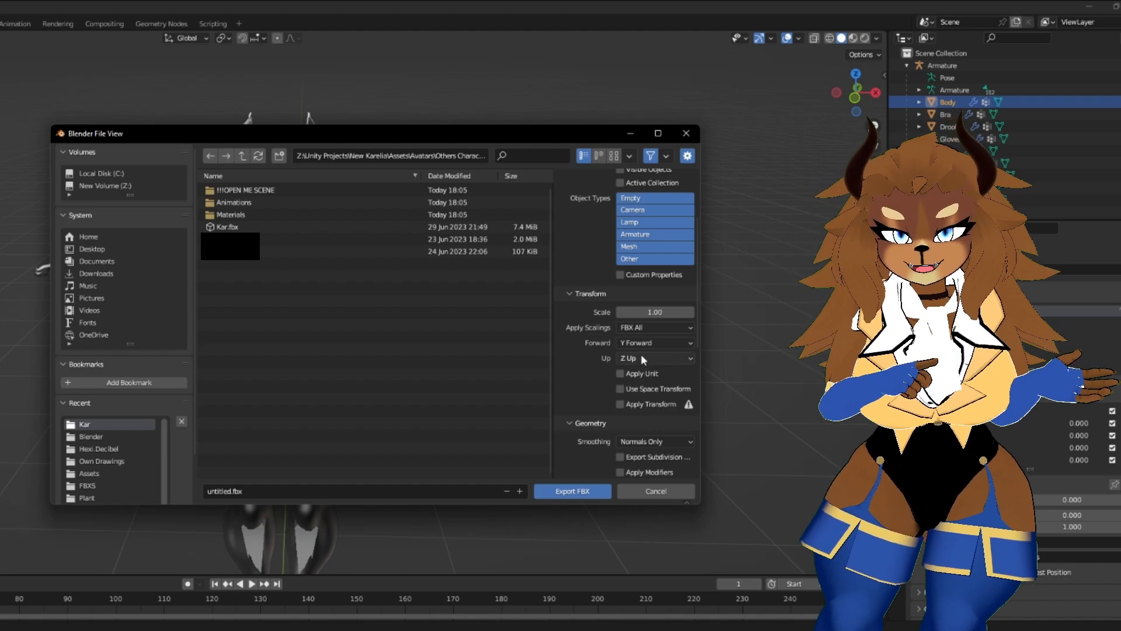
Review the remaining export settings and export the avatar over the existing Kar.fbx file.
{"action": "scroll", "coordinate": [580, 358], "scroll_direction": "up", "scroll_amount": 5}
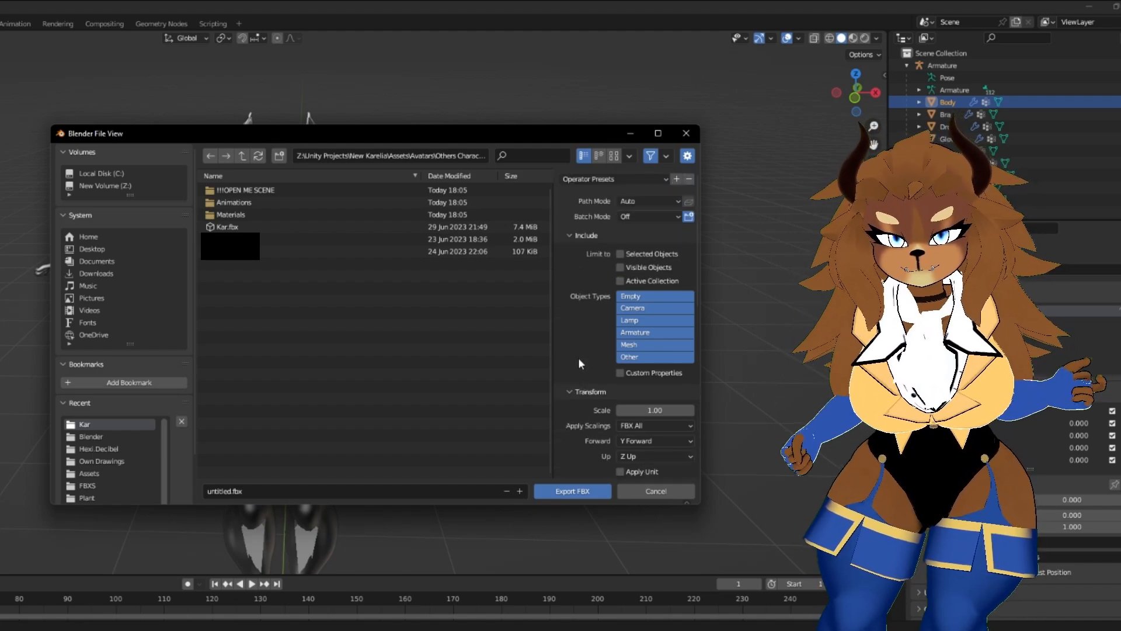
{"action": "scroll", "coordinate": [577, 346], "scroll_direction": "down", "scroll_amount": 12}
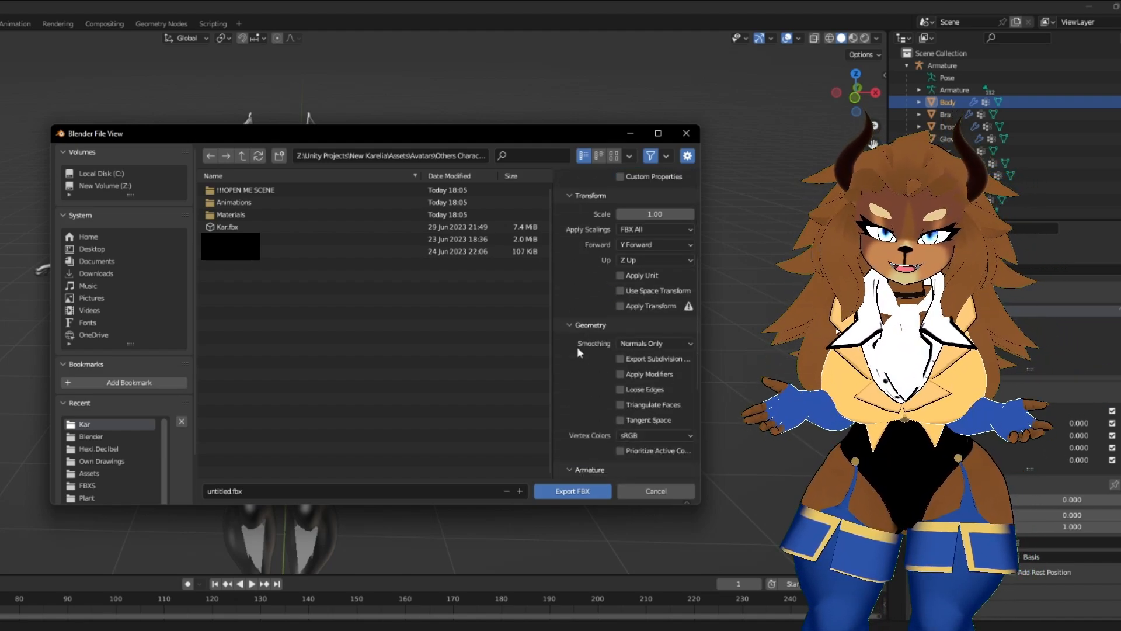
{"action": "scroll", "coordinate": [576, 350], "scroll_direction": "down", "scroll_amount": 3}
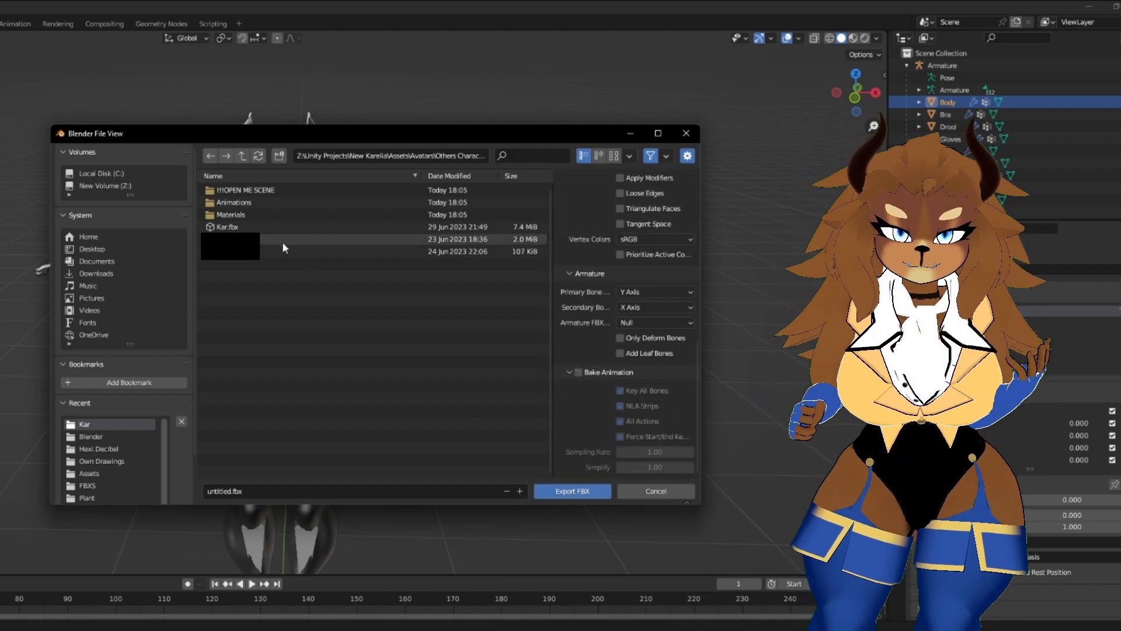
{"action": "left_click", "coordinate": [293, 226]}
{"action": "left_click", "coordinate": [573, 491]}
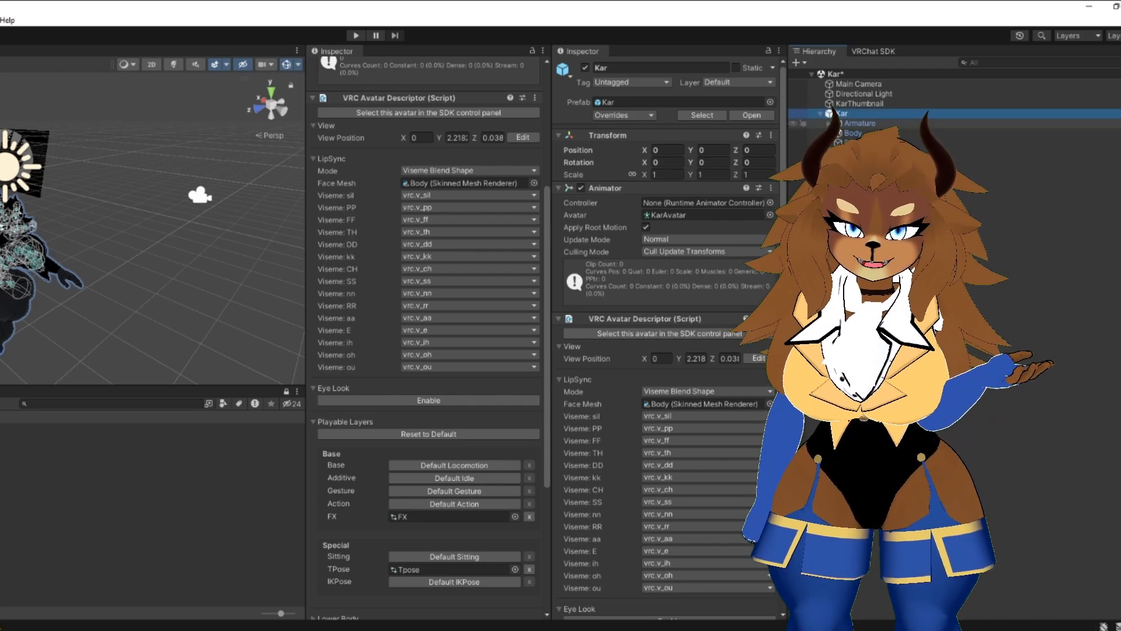
Switch to Unity and list the blend shapes of the Kar avatar's Body mesh, down to the Japanese-named ones.
{"action": "left_click", "coordinate": [853, 133]}
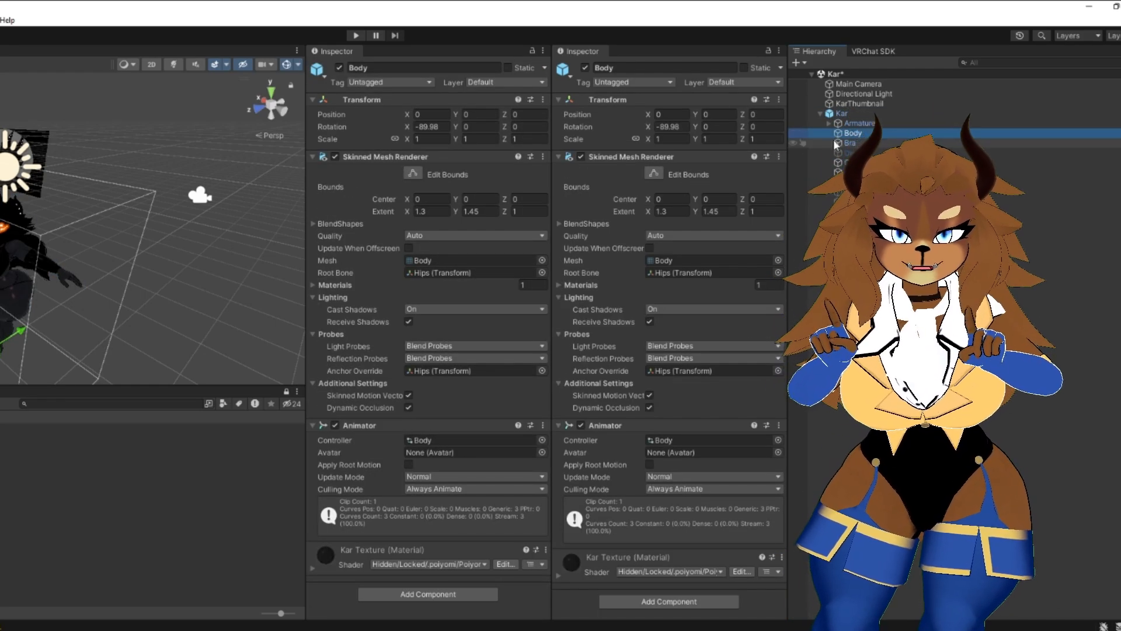
{"action": "left_click", "coordinate": [559, 224]}
{"action": "scroll", "coordinate": [576, 309], "scroll_direction": "down", "scroll_amount": 5}
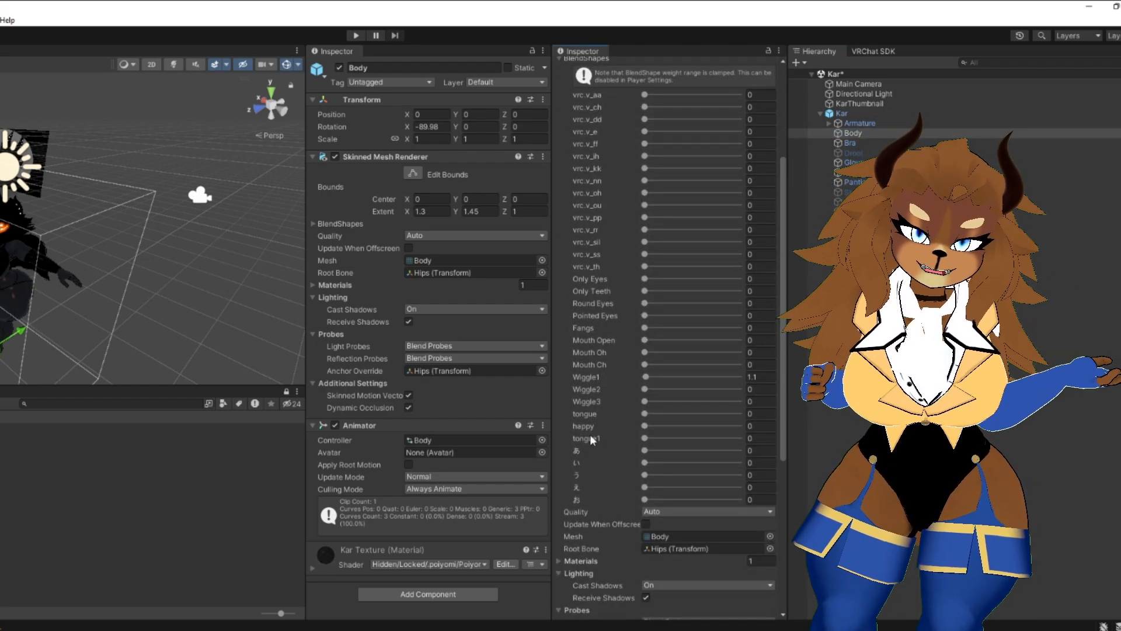
Frame the avatar's face in the scene, preview the あ blend shape at 100 and revert it.
{"action": "right_click_drag", "start_coordinate": [180, 293], "coordinate": [131, 294]}
{"action": "key", "text": "w"}
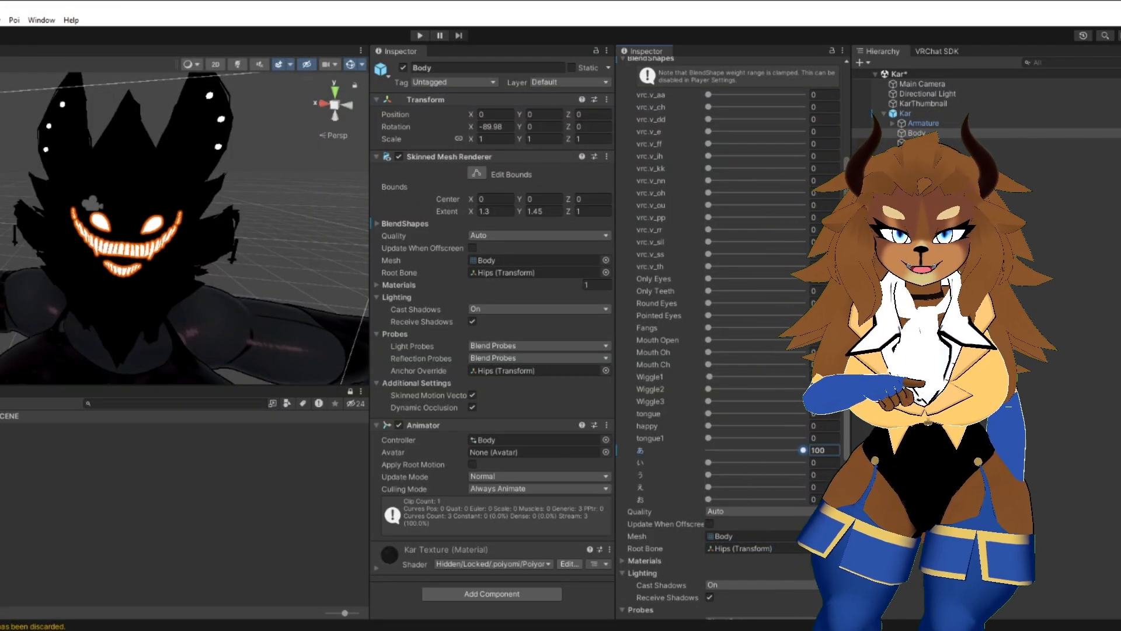
{"action": "left_click_drag", "start_coordinate": [798, 453], "coordinate": [629, 451]}
{"action": "right_click", "coordinate": [634, 453]}
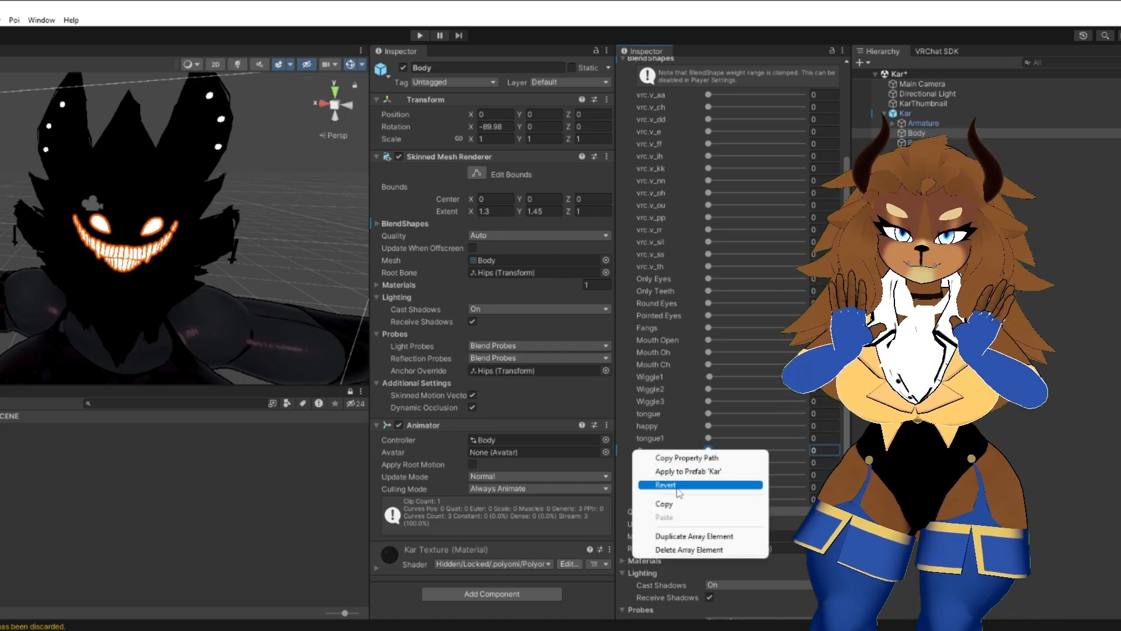
{"action": "left_click", "coordinate": [700, 484]}
Preview the い blend shape at 100 on the avatar's face and revert it.
{"action": "left_click_drag", "start_coordinate": [708, 462], "coordinate": [805, 462]}
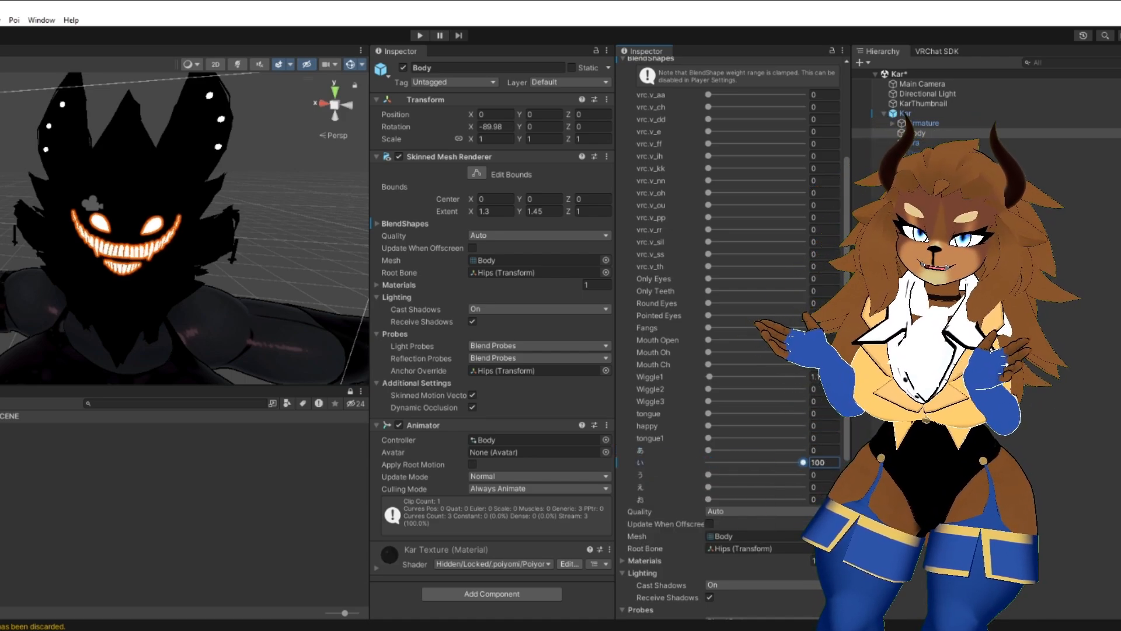
{"action": "right_click", "coordinate": [642, 463]}
{"action": "left_click", "coordinate": [687, 499]}
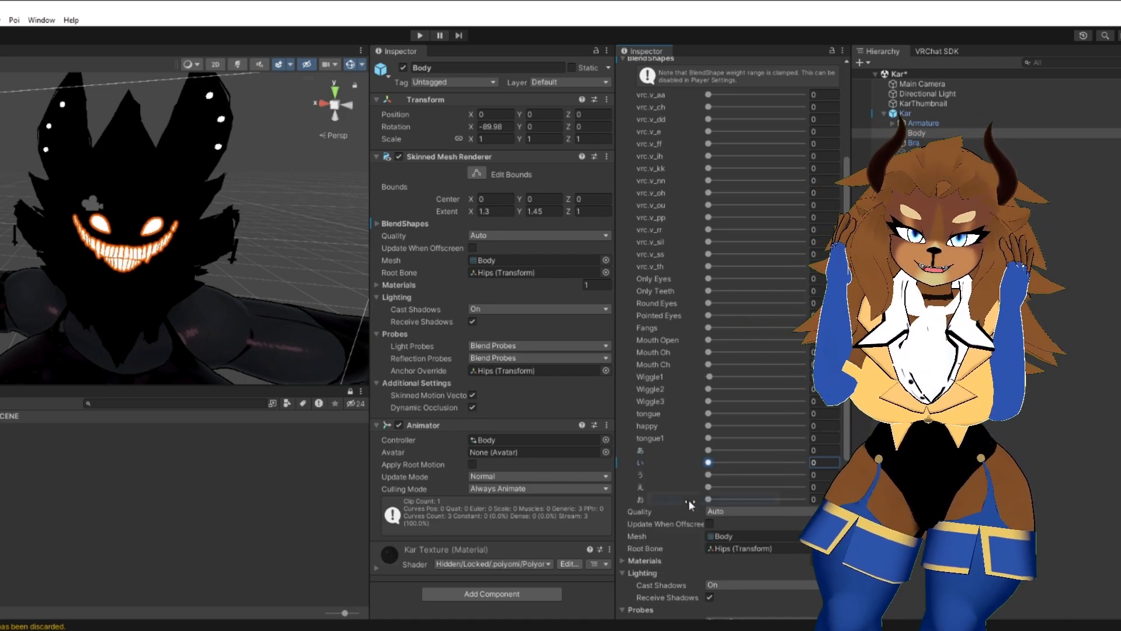
Preview the う blend shape at 100 on the avatar's face and revert it.
{"action": "left_click_drag", "start_coordinate": [709, 474], "coordinate": [803, 475]}
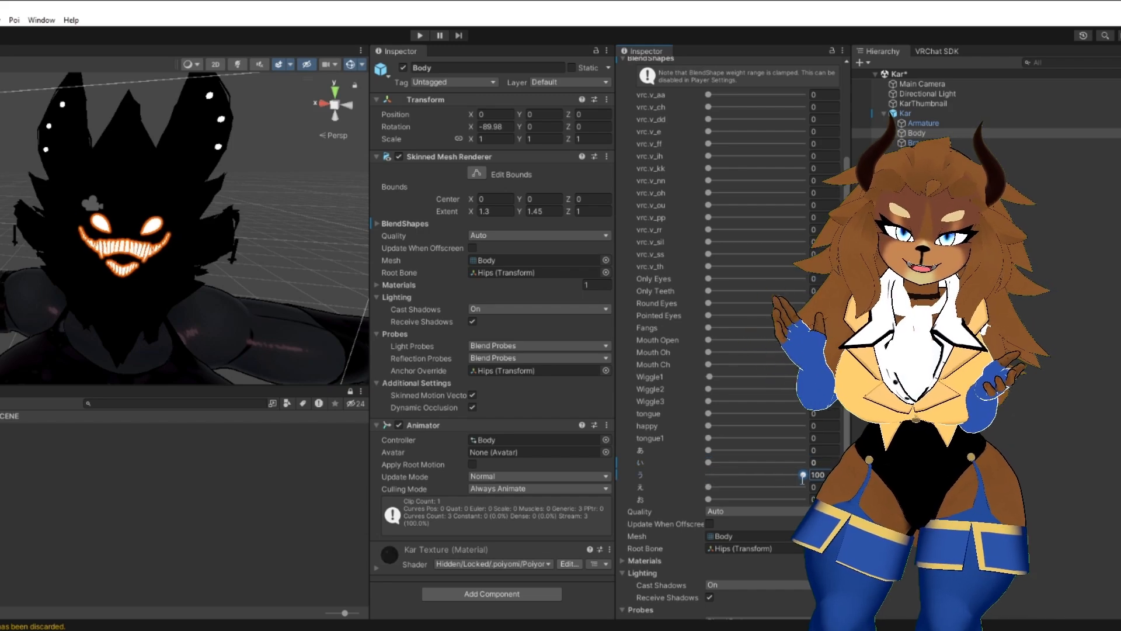
{"action": "right_click", "coordinate": [643, 463]}
{"action": "left_click", "coordinate": [678, 497]}
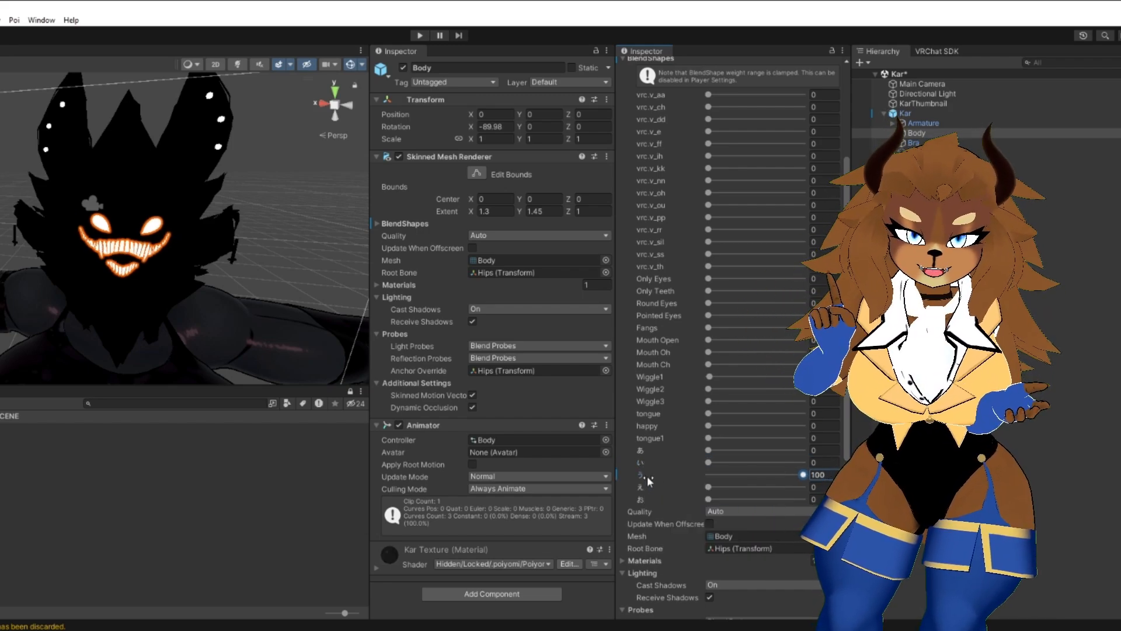
{"action": "right_click", "coordinate": [647, 477]}
{"action": "right_click", "coordinate": [641, 476]}
{"action": "left_click", "coordinate": [673, 508]}
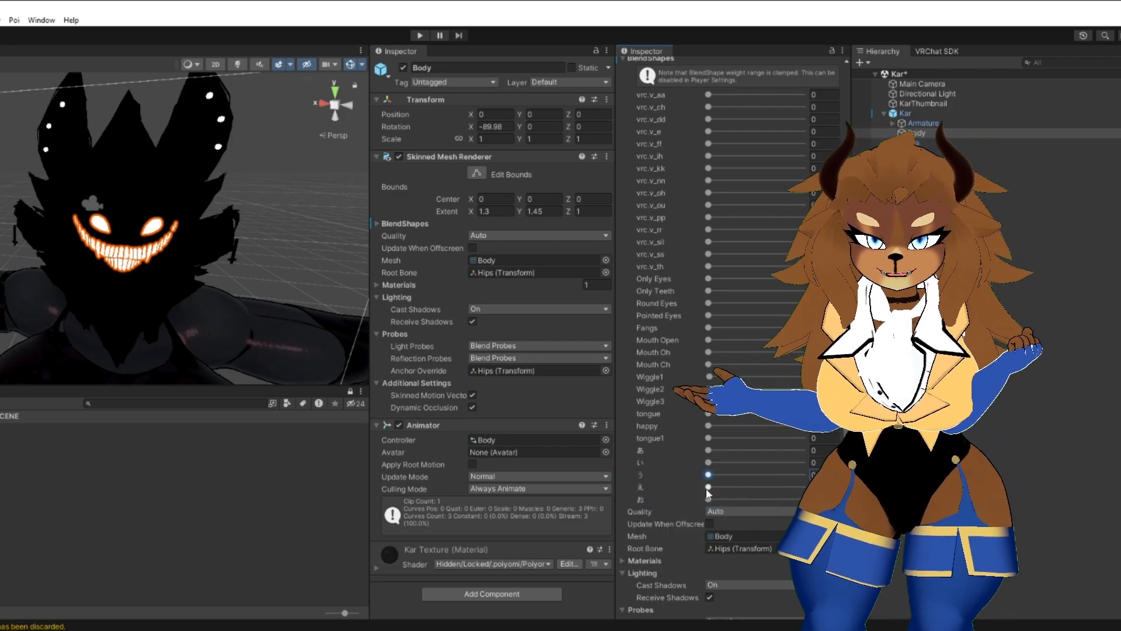
Preview the え and お blend shapes on the avatar's face one at a time, returning each to 0.
{"action": "left_click_drag", "start_coordinate": [708, 490], "coordinate": [805, 491]}
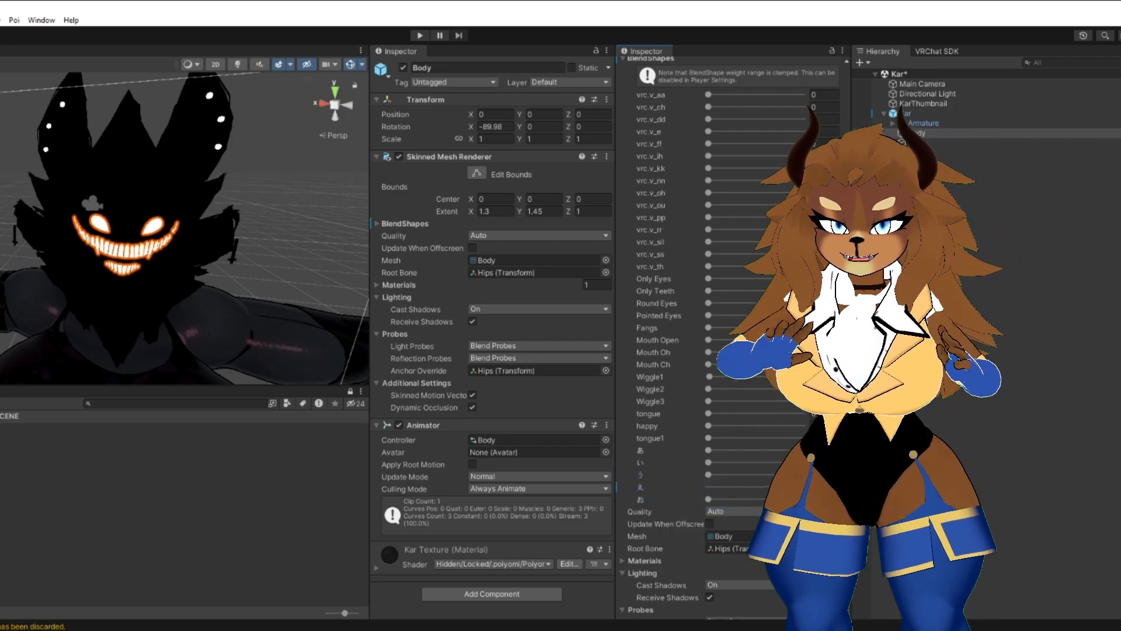
{"action": "right_click", "coordinate": [641, 488]}
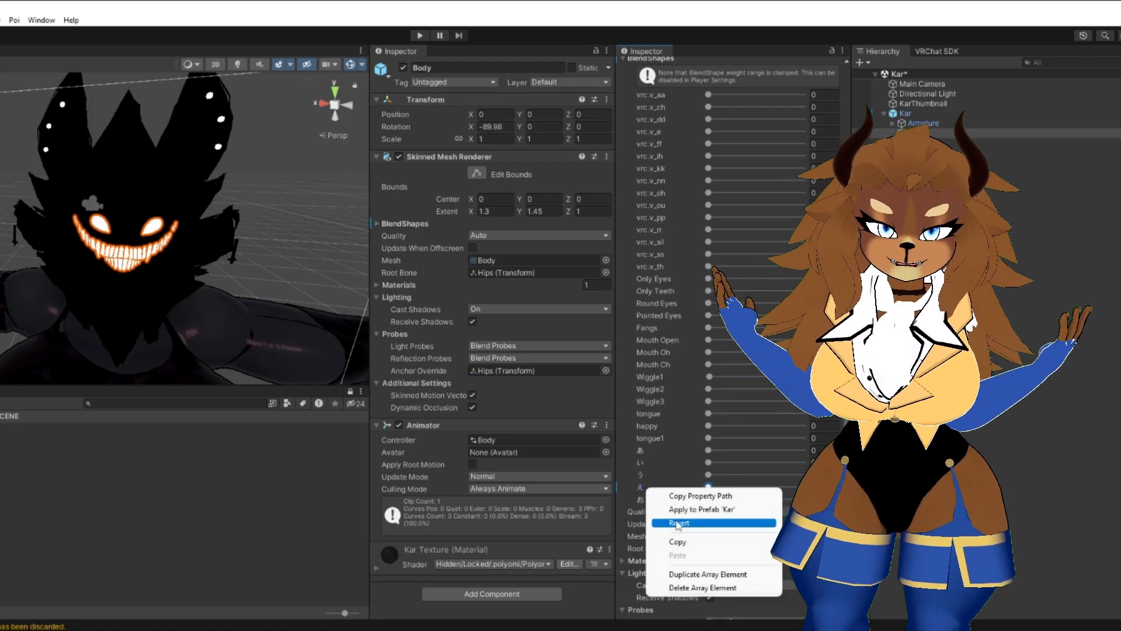
{"action": "left_click", "coordinate": [679, 524]}
{"action": "mouse_move", "coordinate": [708, 500]}
{"action": "left_mouse_down"}
{"action": "mouse_move", "coordinate": [803, 500]}
{"action": "mouse_move", "coordinate": [698, 502]}
{"action": "left_mouse_up"}
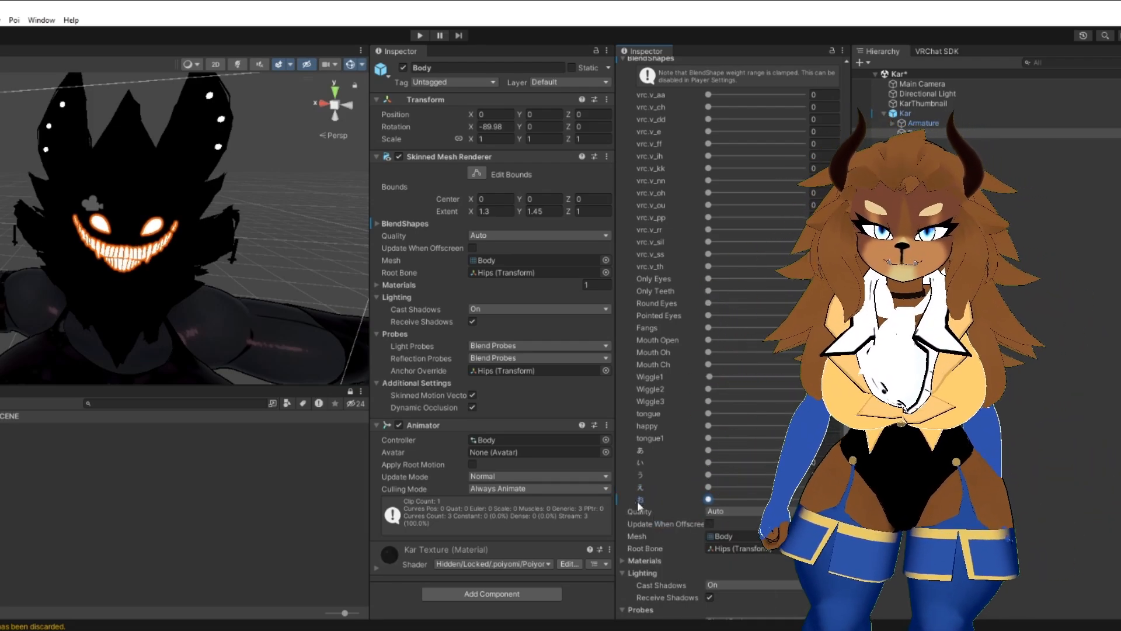
{"action": "right_click", "coordinate": [638, 502]}
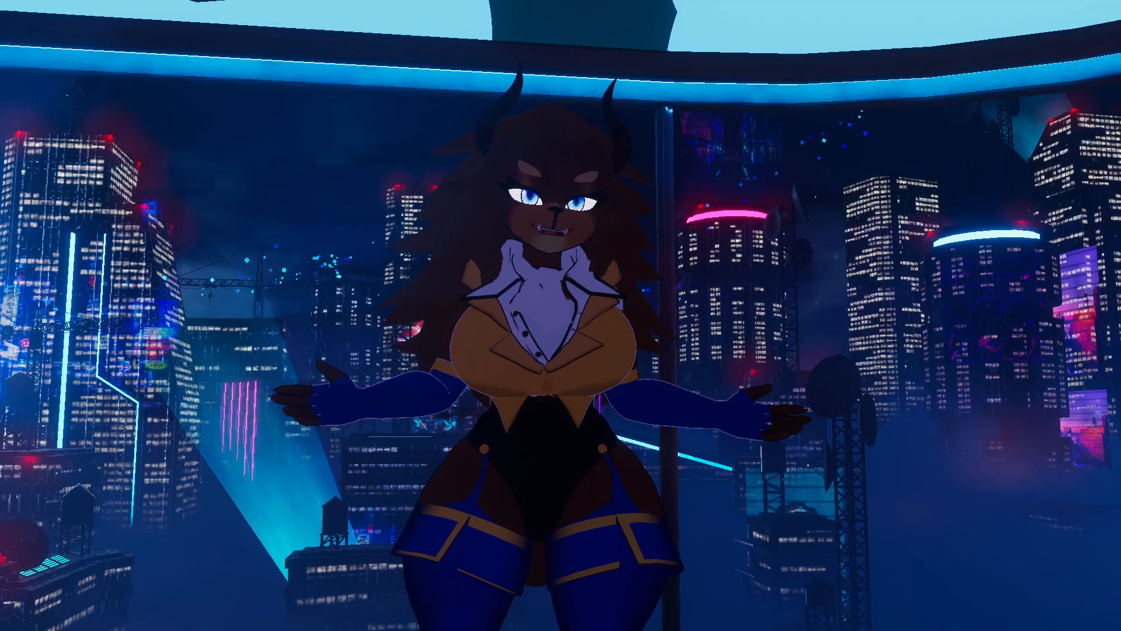